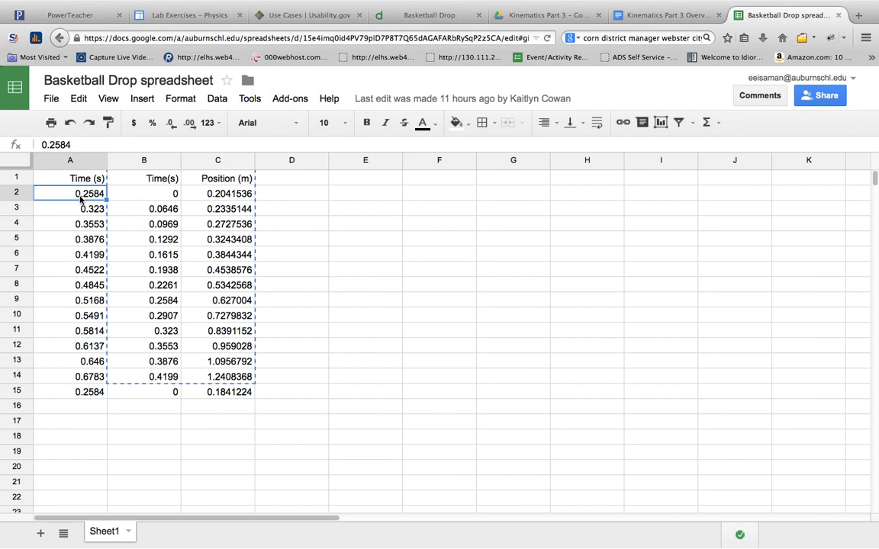
Review the position values in column C and the original start time in A2
{"action": "left_click", "coordinate": [229, 194]}
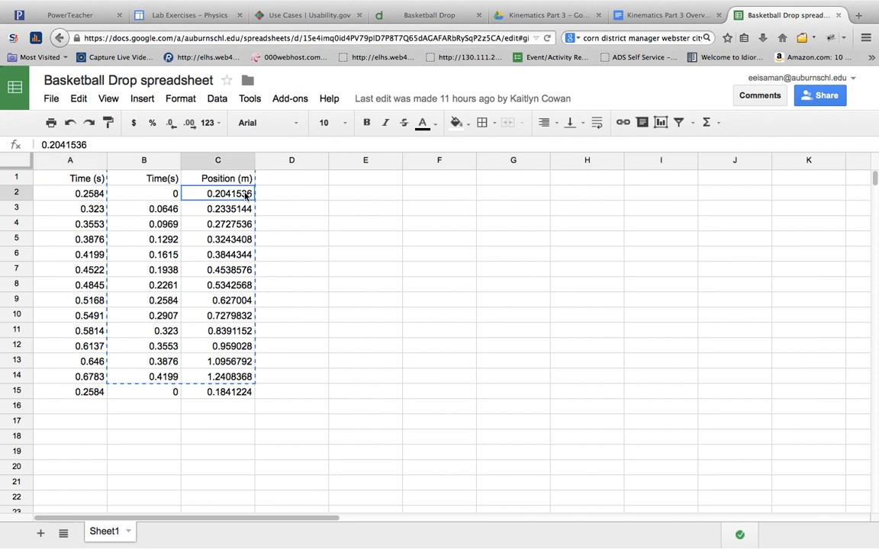
{"action": "left_click", "coordinate": [245, 211]}
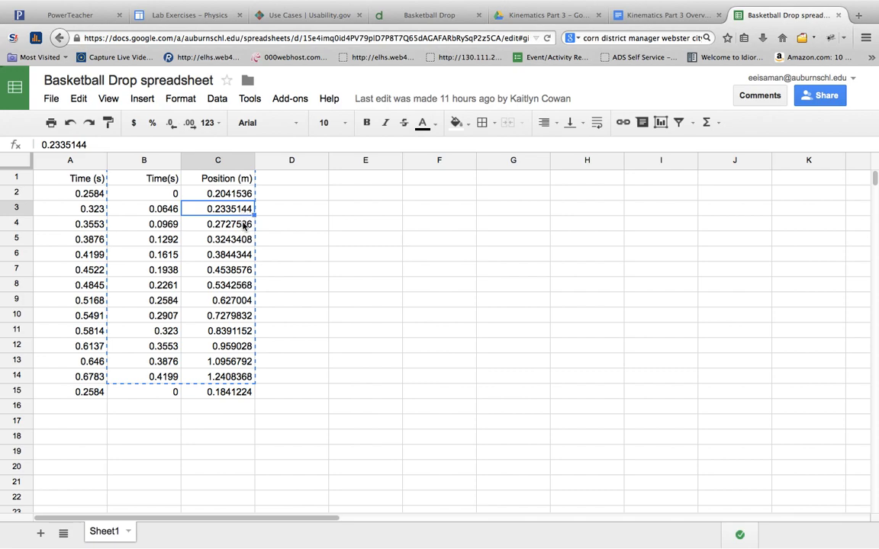
{"action": "left_click", "coordinate": [244, 225]}
{"action": "left_click", "coordinate": [244, 241]}
{"action": "left_click", "coordinate": [244, 254]}
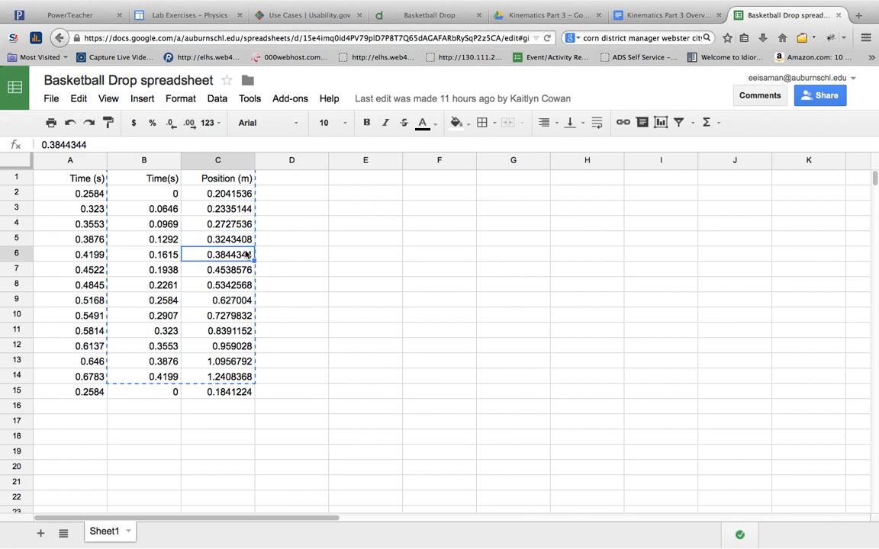
{"action": "left_click", "coordinate": [241, 197]}
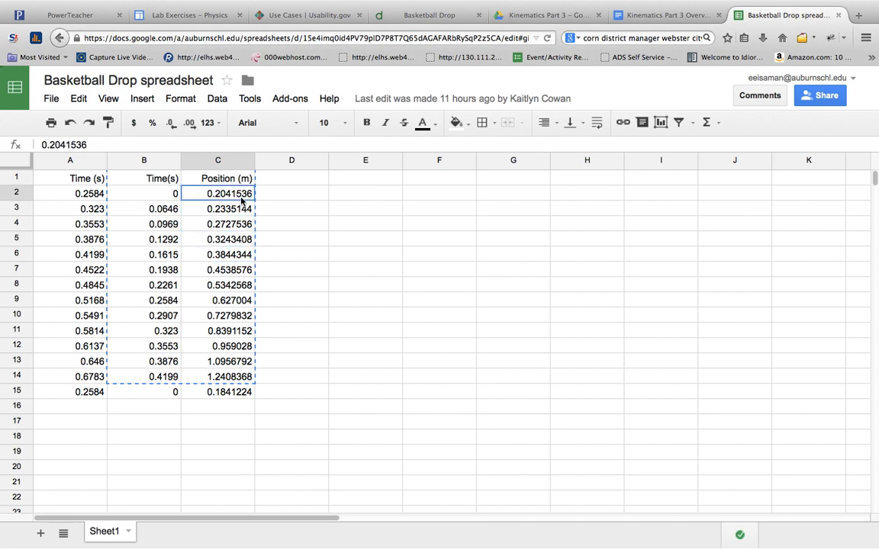
{"action": "left_click", "coordinate": [79, 197]}
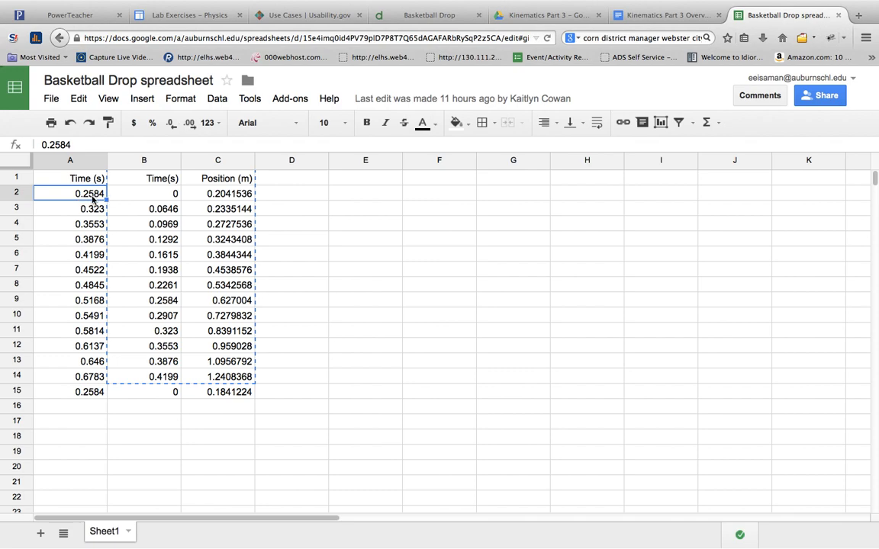
Inspect B2's time-shift formula =A2-0.2584 and step down through the shifted times
{"action": "left_click", "coordinate": [163, 195]}
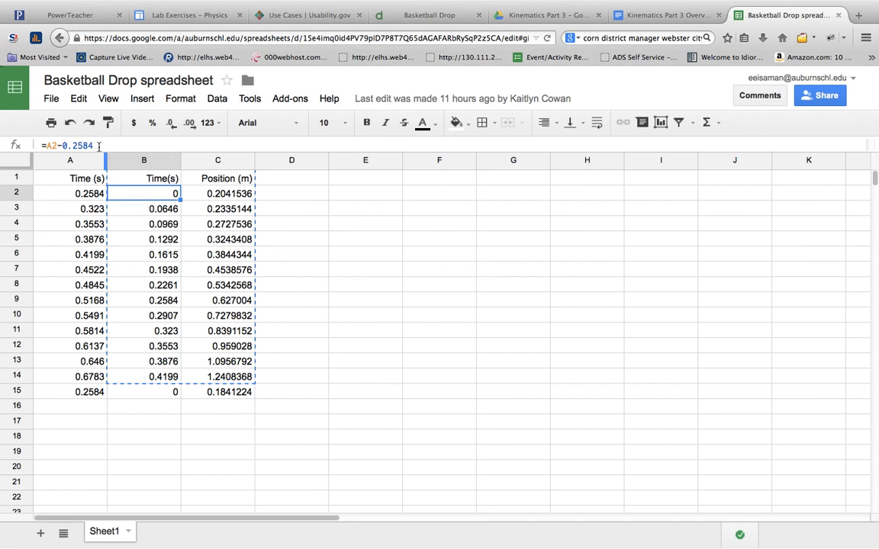
{"action": "left_click_drag", "start_coordinate": [98, 145], "coordinate": [45, 145]}
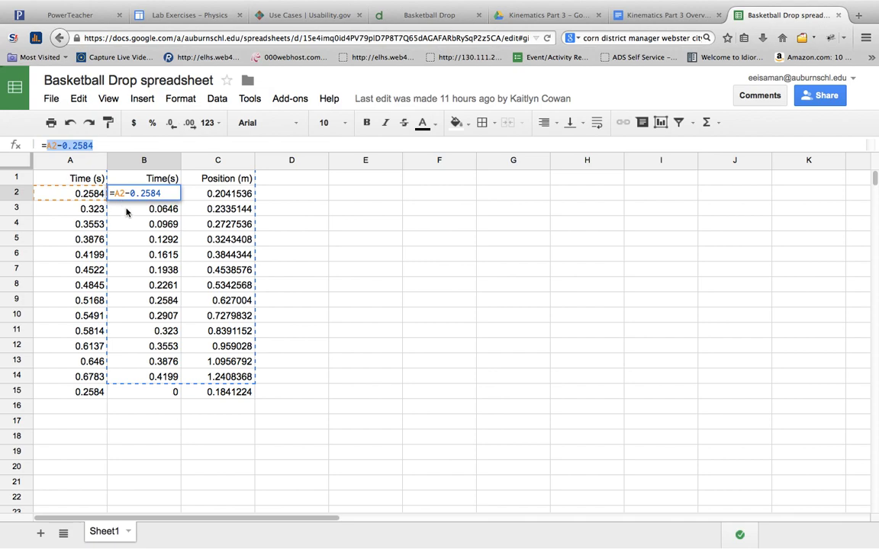
{"action": "key", "text": "Return"}
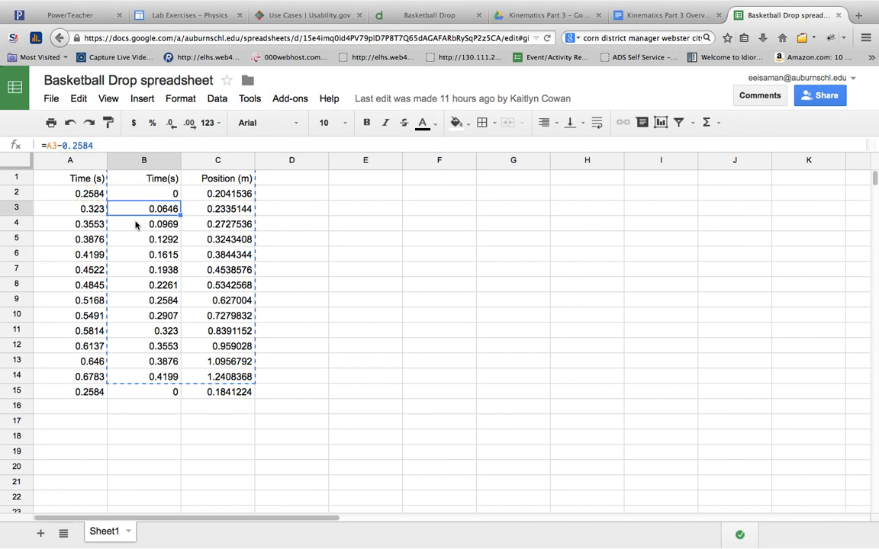
{"action": "key", "text": "Down"}
{"action": "left_click", "coordinate": [141, 241]}
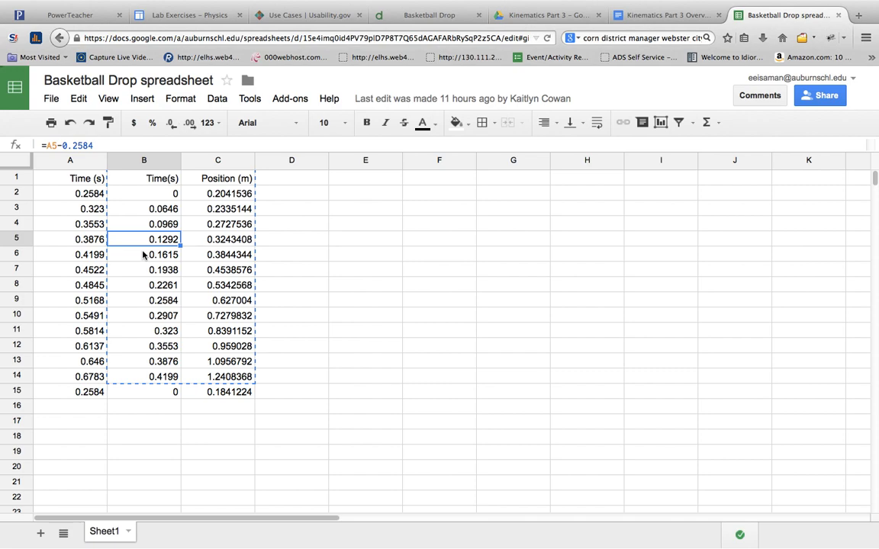
{"action": "left_click", "coordinate": [145, 256]}
{"action": "left_click", "coordinate": [118, 269]}
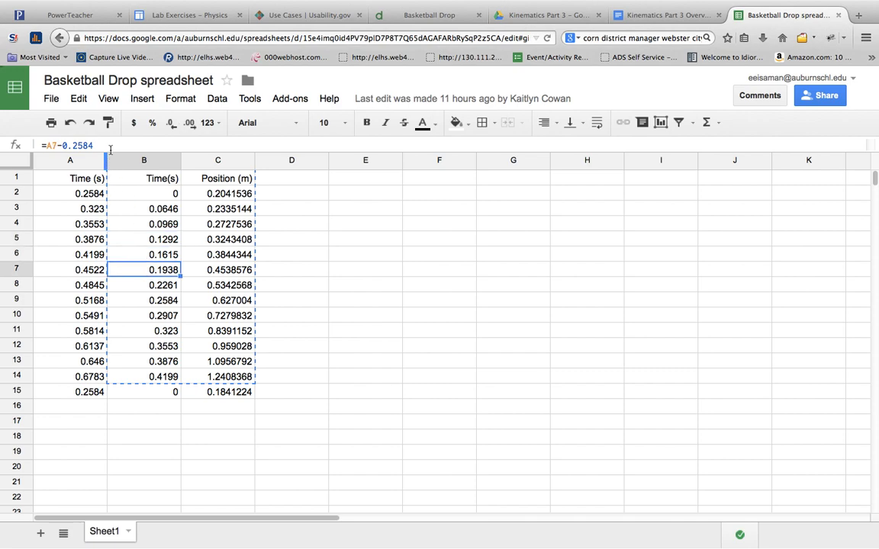
Check B7's subtraction formula, leave B2 unchanged, and fill the formula down to B14
{"action": "left_click", "coordinate": [87, 145]}
{"action": "left_click_drag", "start_coordinate": [92, 144], "coordinate": [44, 149]}
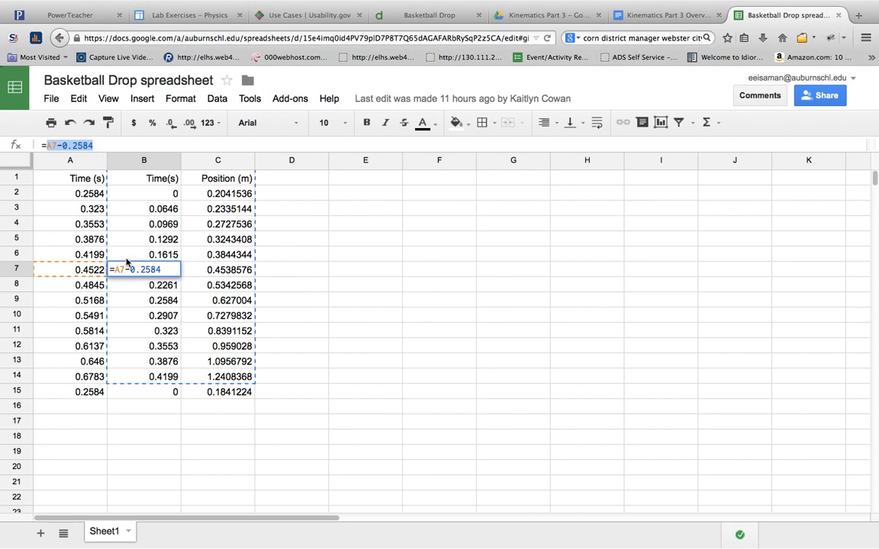
{"action": "left_click", "coordinate": [133, 196]}
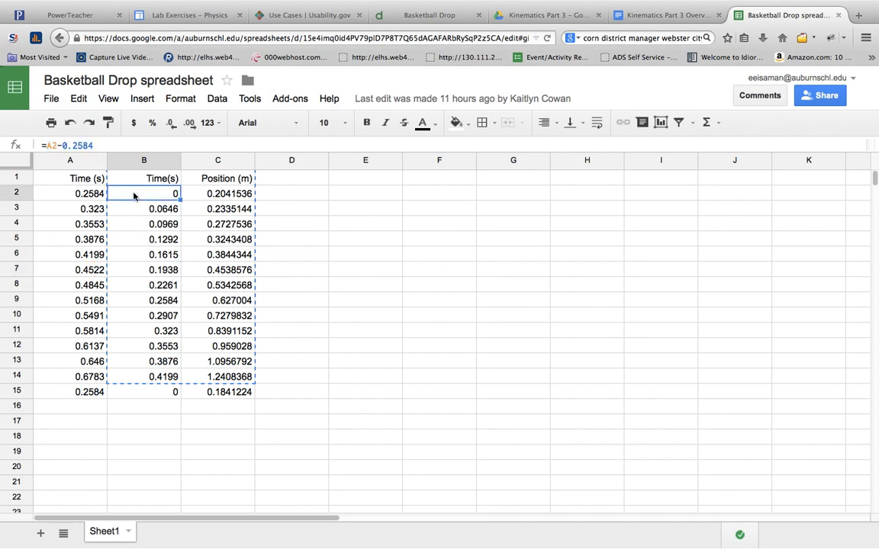
{"action": "left_click_drag", "start_coordinate": [92, 145], "coordinate": [42, 147]}
{"action": "key", "text": "Escape"}
{"action": "left_click_drag", "start_coordinate": [186, 381], "coordinate": [183, 382]}
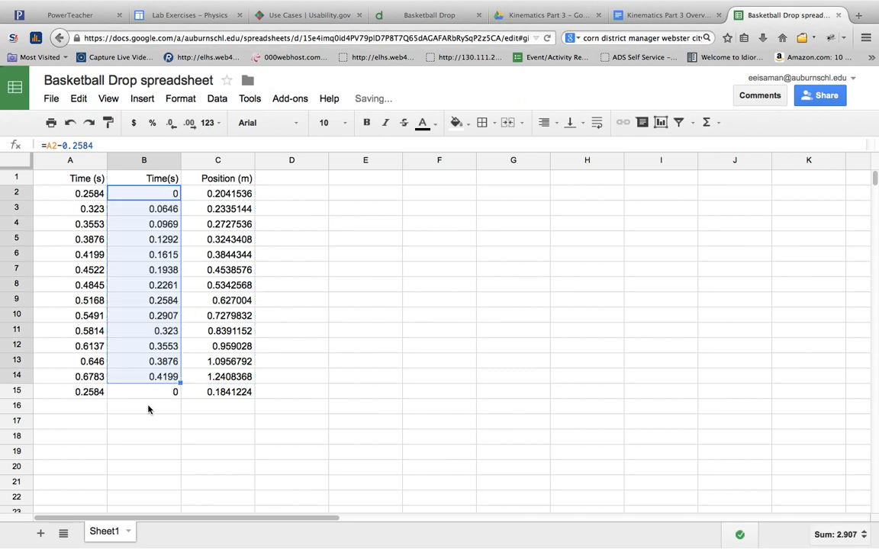
Clear the leftover values in A15, B15 and C15 so row 15 is empty
{"action": "left_click", "coordinate": [144, 407]}
{"action": "left_click", "coordinate": [77, 393]}
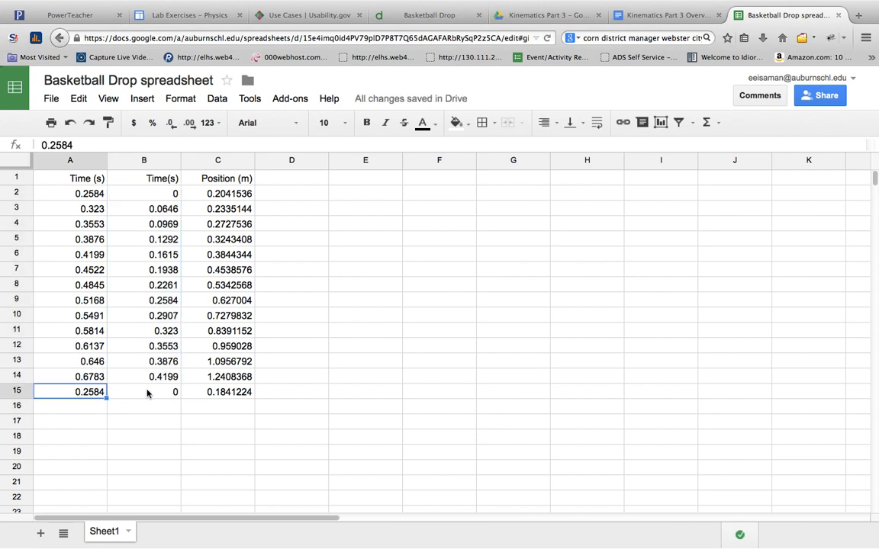
{"action": "key", "text": "Delete"}
{"action": "left_click", "coordinate": [160, 393]}
{"action": "key", "text": "Delete"}
{"action": "left_click", "coordinate": [213, 394]}
{"action": "key", "text": "Delete"}
{"action": "left_click", "coordinate": [157, 395]}
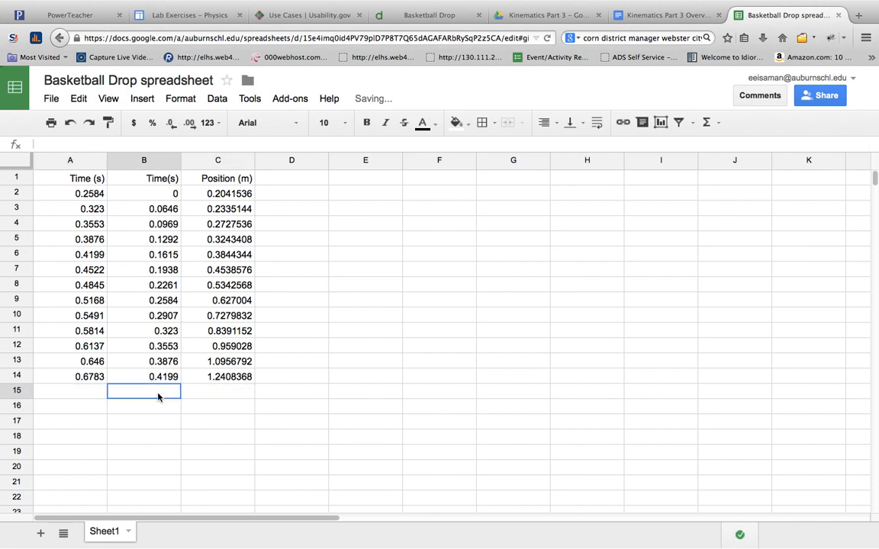
Copy the shifted times and positions from B1 to C14
{"action": "left_click", "coordinate": [155, 192]}
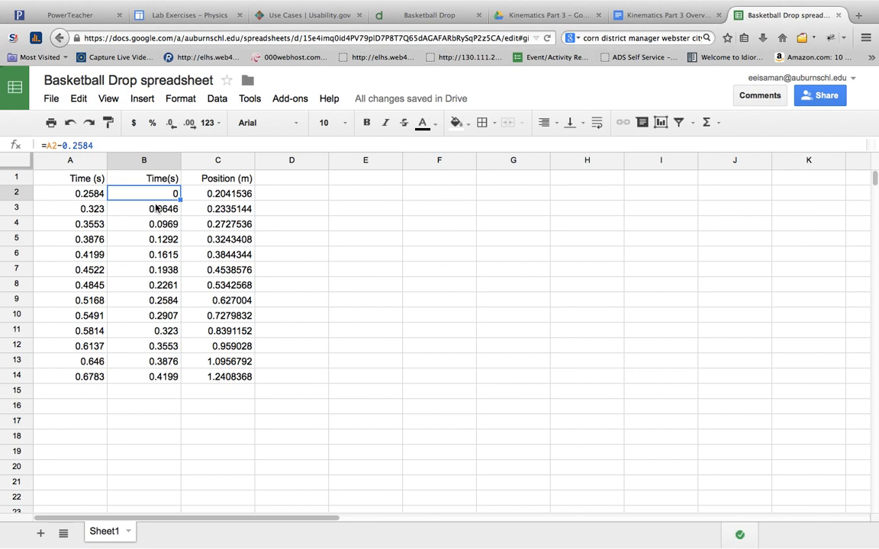
{"action": "left_click", "coordinate": [146, 182]}
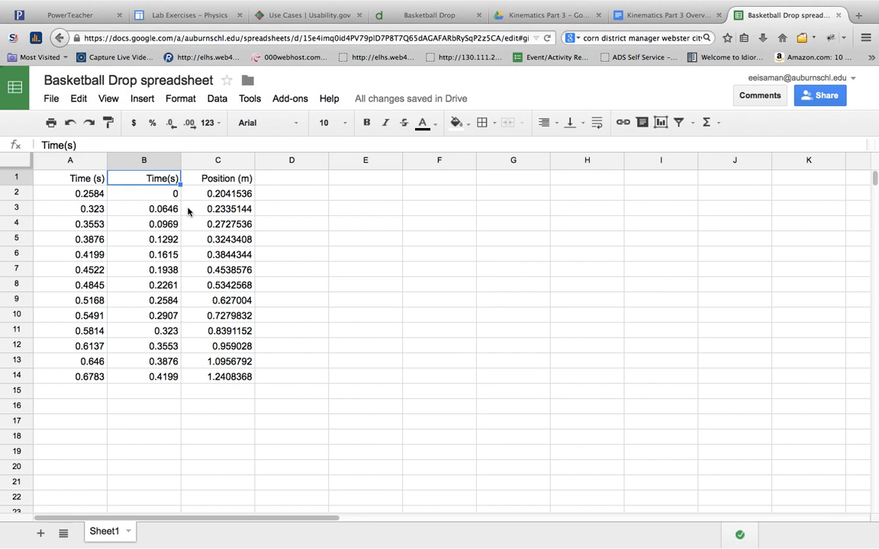
{"action": "left_click", "coordinate": [157, 192]}
{"action": "left_click", "coordinate": [150, 180]}
{"action": "left_click_drag", "start_coordinate": [150, 180], "coordinate": [212, 375]}
{"action": "key", "text": "ctrl+c"}
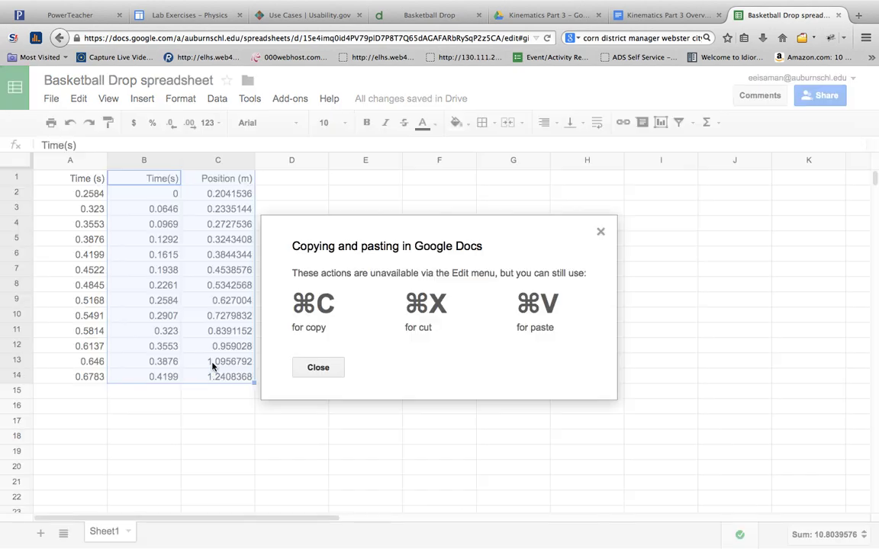
{"action": "left_click", "coordinate": [319, 367]}
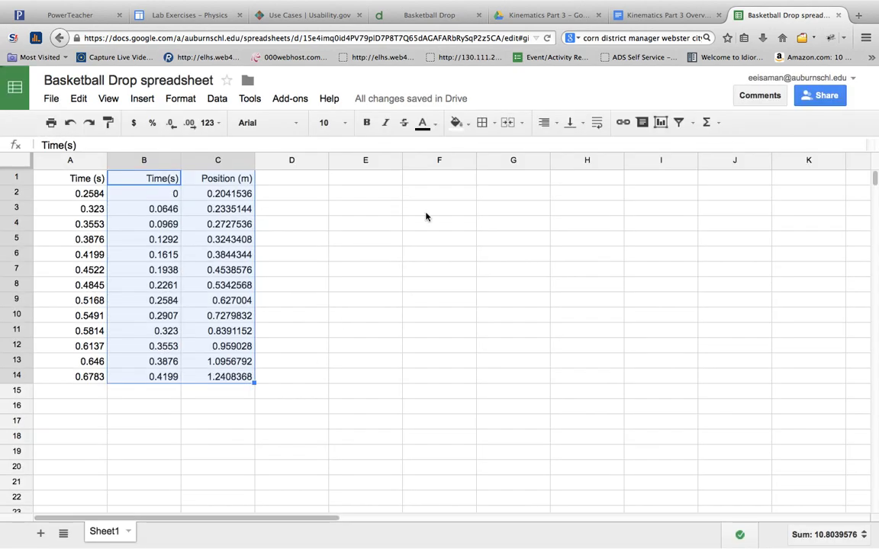
Switch to the Basketball Drop graph in Desmos and scroll through the expression list
{"action": "left_click", "coordinate": [431, 17]}
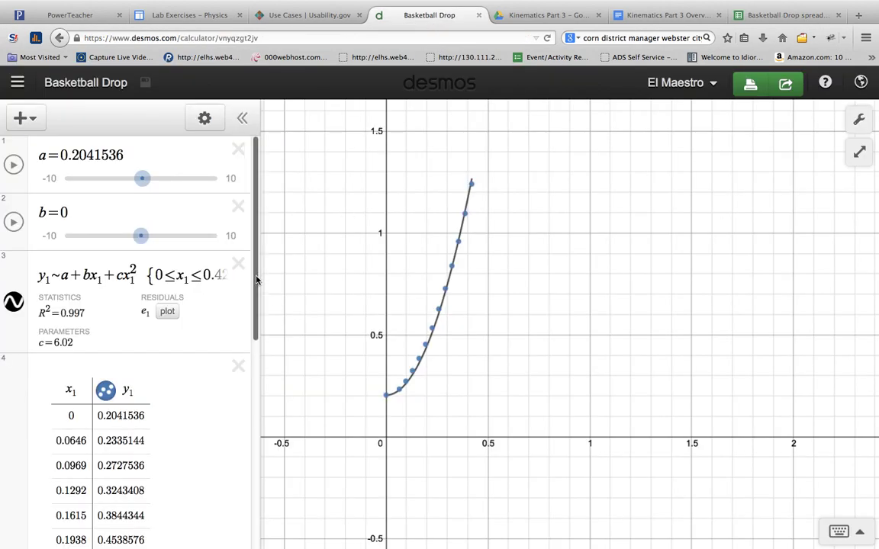
{"action": "left_click_drag", "start_coordinate": [257, 282], "coordinate": [255, 401]}
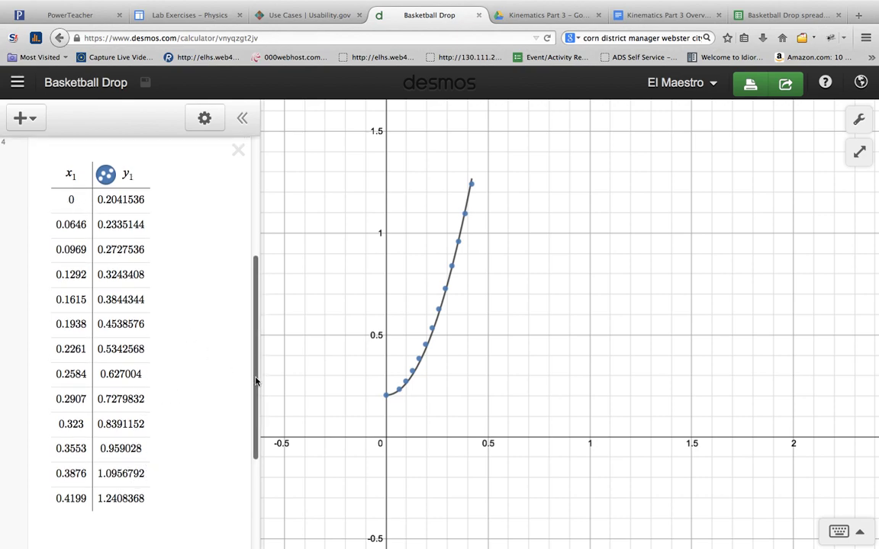
{"action": "left_click_drag", "start_coordinate": [252, 380], "coordinate": [262, 226]}
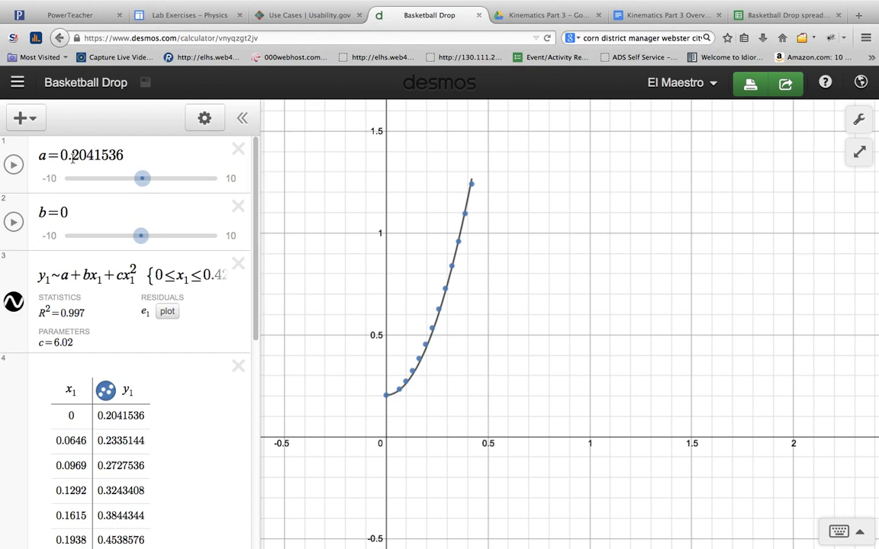
Highlight a = 0.2041536, the first y1 table value, and b = 0 to explain them
{"action": "left_click_drag", "start_coordinate": [55, 141], "coordinate": [132, 146]}
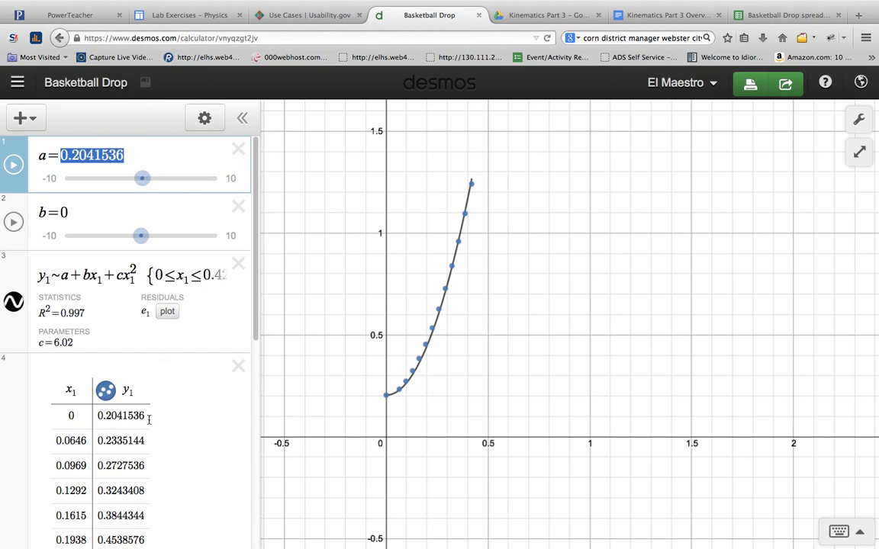
{"action": "left_click_drag", "start_coordinate": [146, 415], "coordinate": [89, 416]}
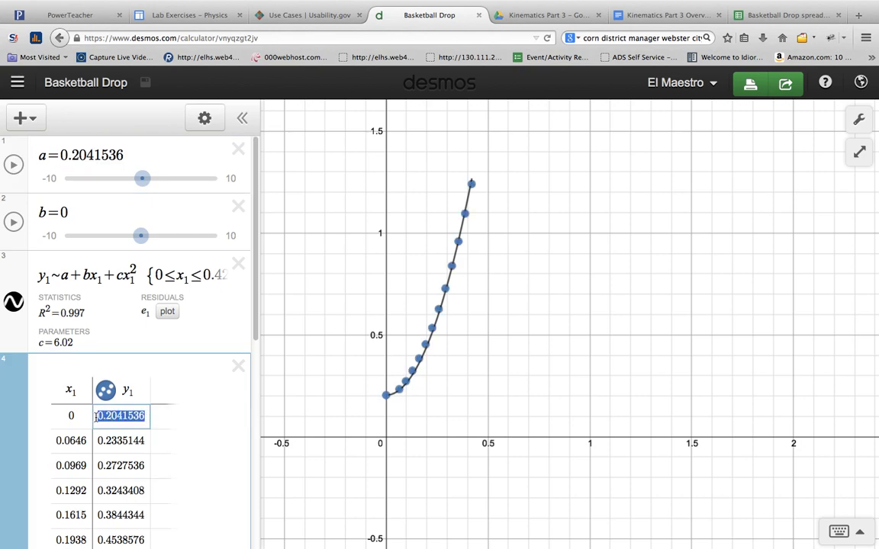
{"action": "scroll", "coordinate": [256, 294], "scroll_direction": "down", "scroll_amount": 1}
{"action": "left_click_drag", "start_coordinate": [71, 212], "coordinate": [40, 212]}
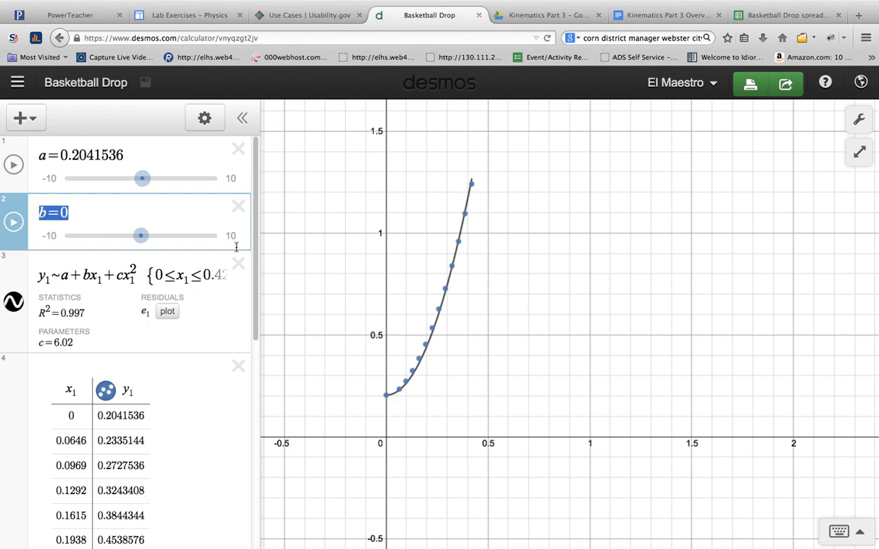
{"action": "left_click", "coordinate": [74, 212]}
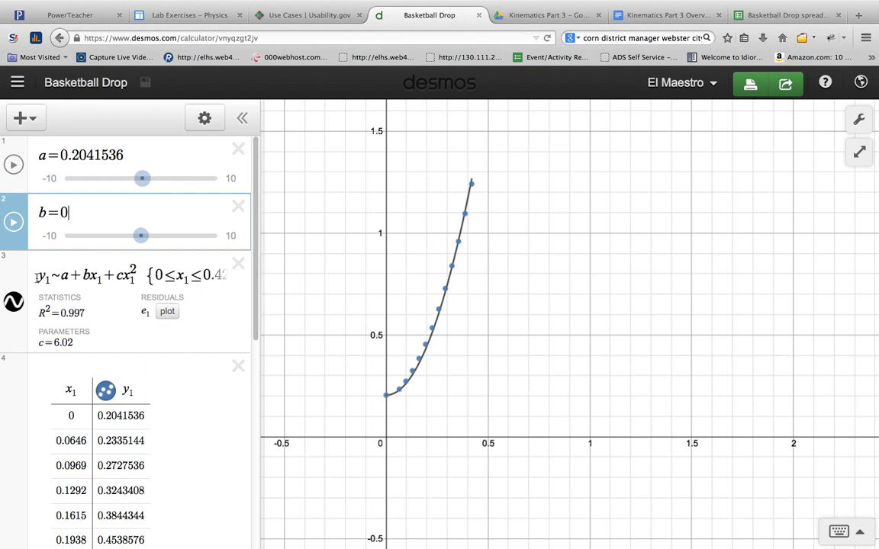
{"action": "left_click_drag", "start_coordinate": [37, 277], "coordinate": [130, 286]}
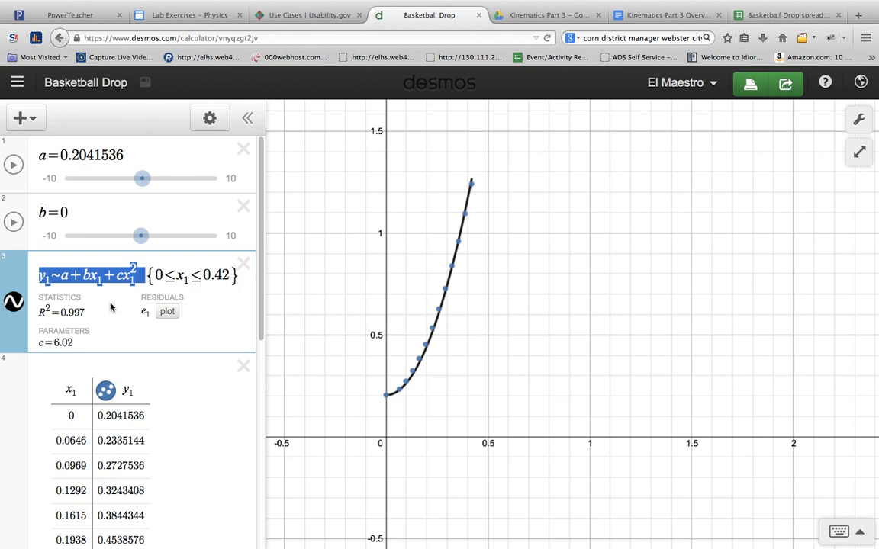
{"action": "left_click", "coordinate": [69, 264]}
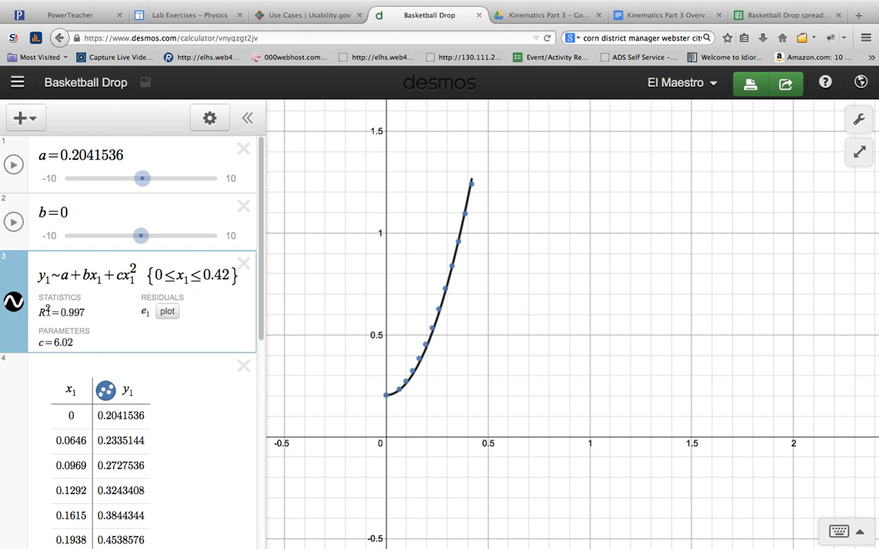
{"action": "left_click_drag", "start_coordinate": [43, 280], "coordinate": [84, 310]}
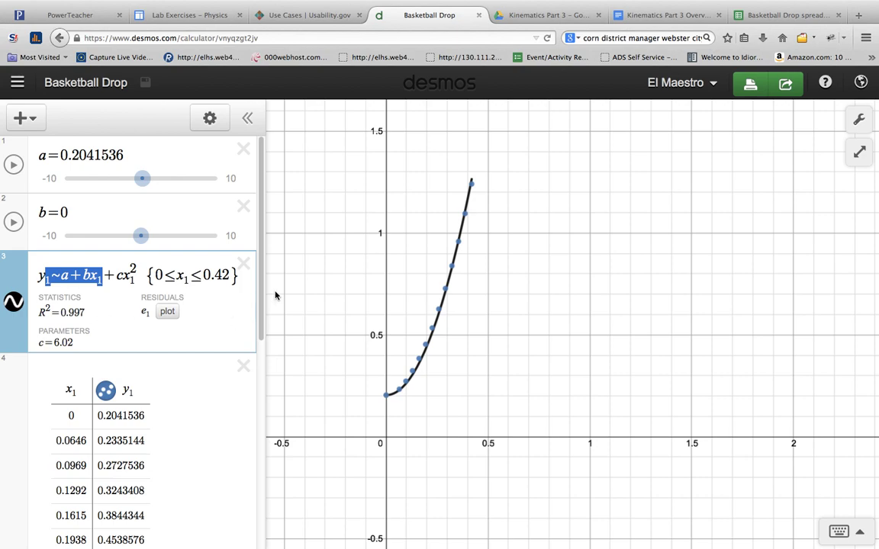
{"action": "scroll", "coordinate": [263, 291], "scroll_direction": "down", "scroll_amount": 2}
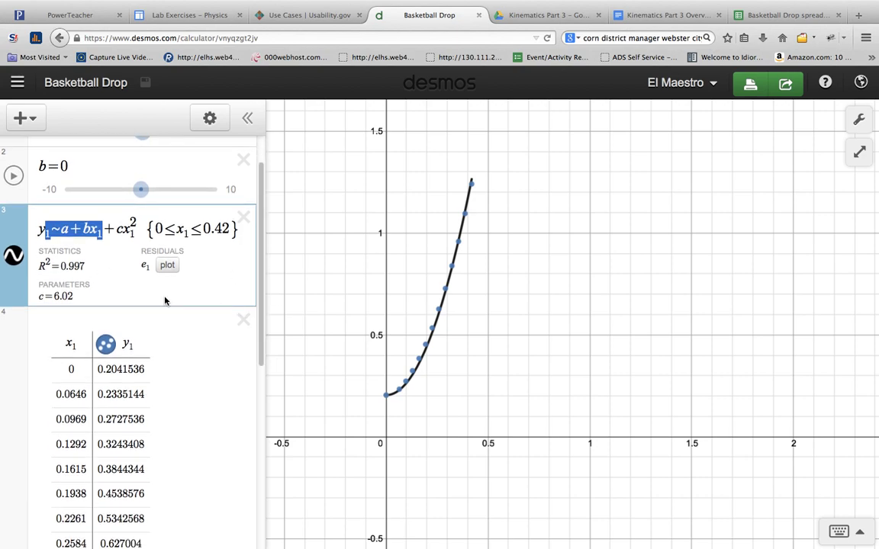
{"action": "double_click", "coordinate": [67, 266]}
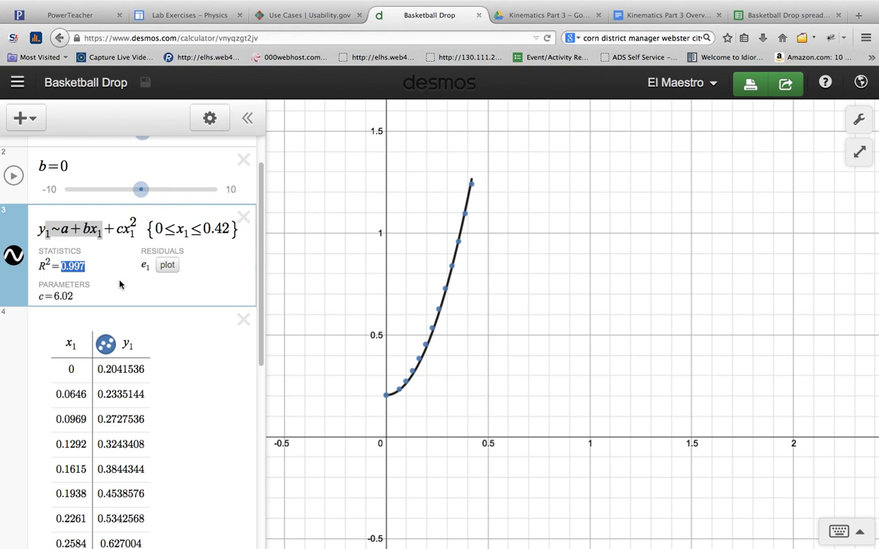
{"action": "left_click", "coordinate": [89, 161]}
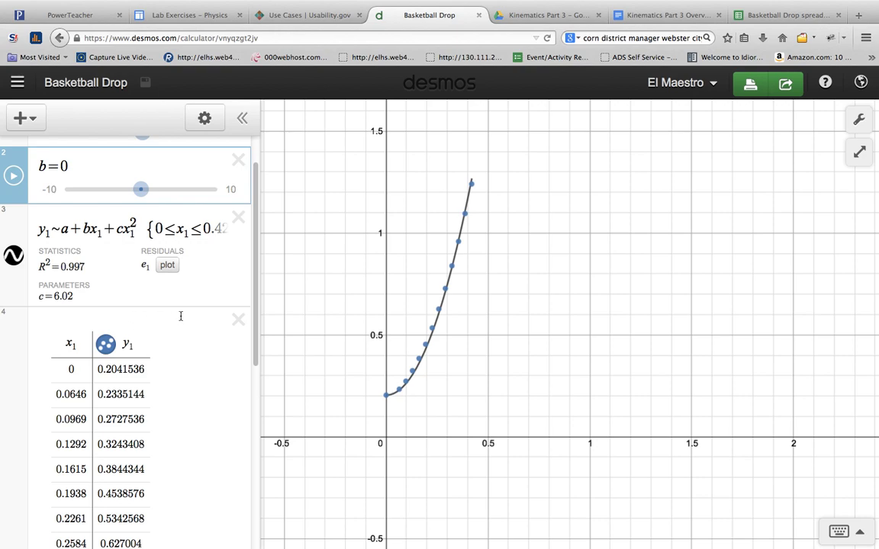
{"action": "scroll", "coordinate": [255, 309], "scroll_direction": "down", "scroll_amount": 1}
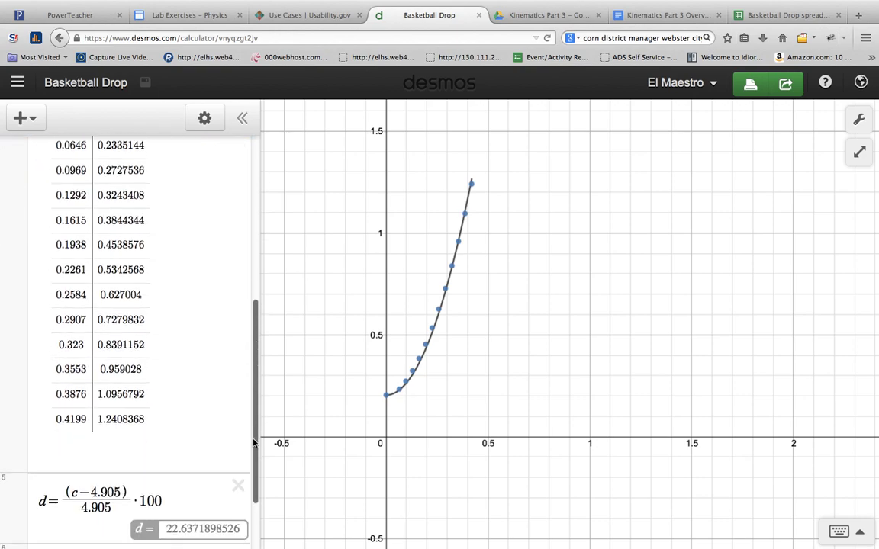
{"action": "scroll", "coordinate": [254, 442], "scroll_direction": "down", "scroll_amount": 1}
{"action": "scroll", "coordinate": [222, 411], "scroll_direction": "up", "scroll_amount": 8}
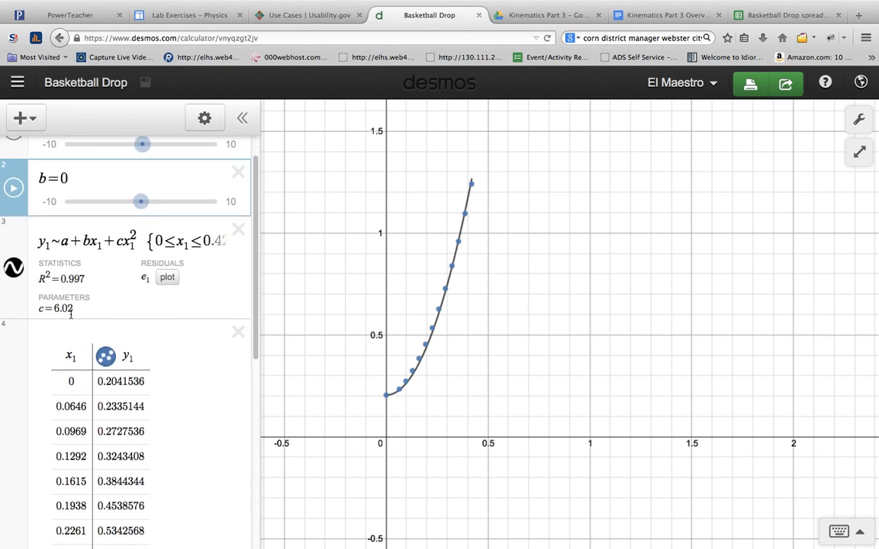
{"action": "left_click_drag", "start_coordinate": [77, 310], "coordinate": [34, 308]}
{"action": "left_click", "coordinate": [77, 309]}
{"action": "left_click_drag", "start_coordinate": [75, 309], "coordinate": [43, 308]}
{"action": "double_click", "coordinate": [119, 241]}
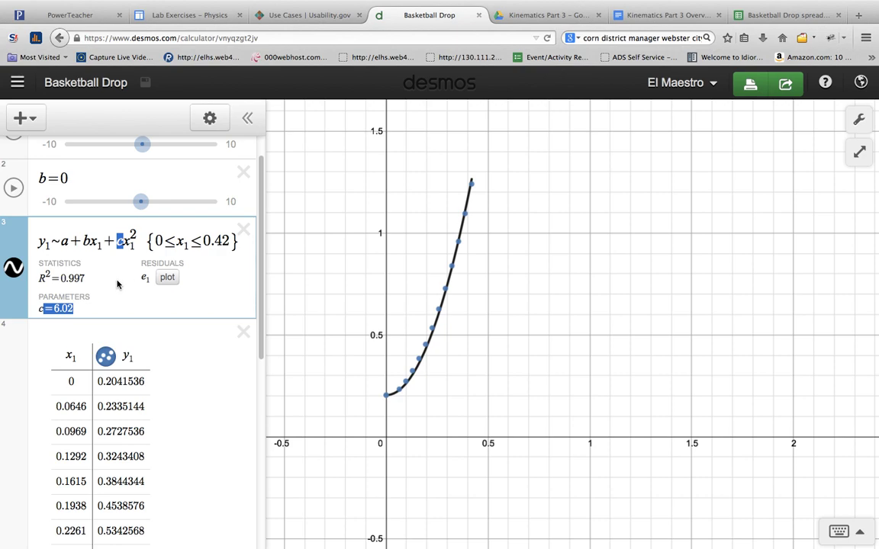
{"action": "left_click", "coordinate": [85, 306]}
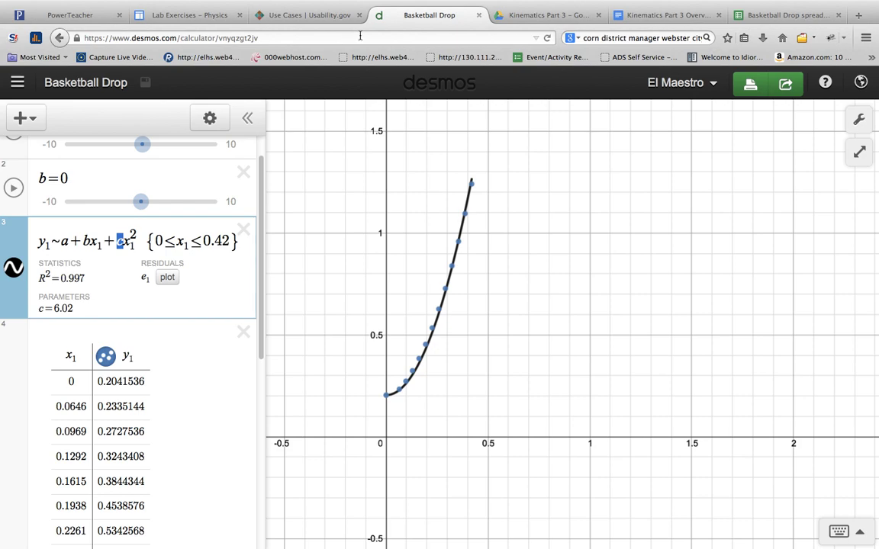
Open Derivations > Uniform Acceleration > Time Dependent on the Lab Exercises site and view its displacement image
{"action": "left_click", "coordinate": [172, 13]}
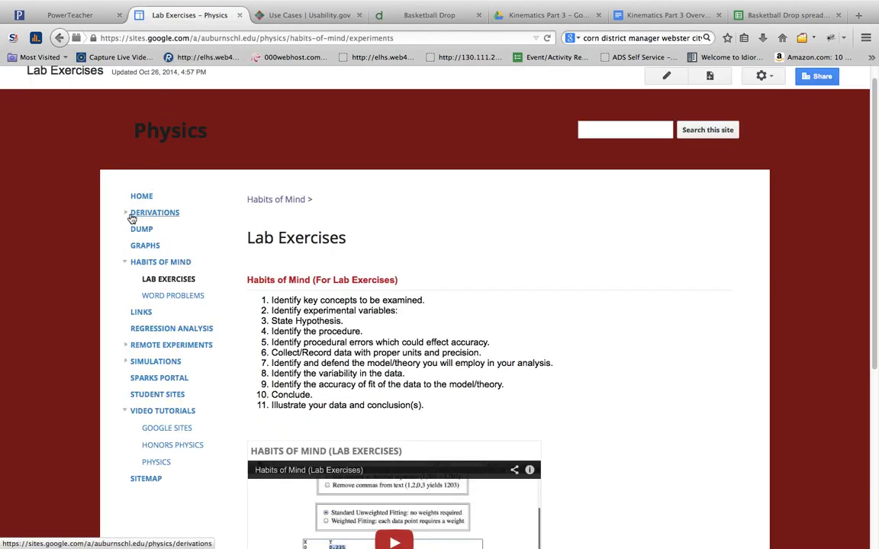
{"action": "left_click", "coordinate": [125, 213]}
{"action": "left_click", "coordinate": [166, 234]}
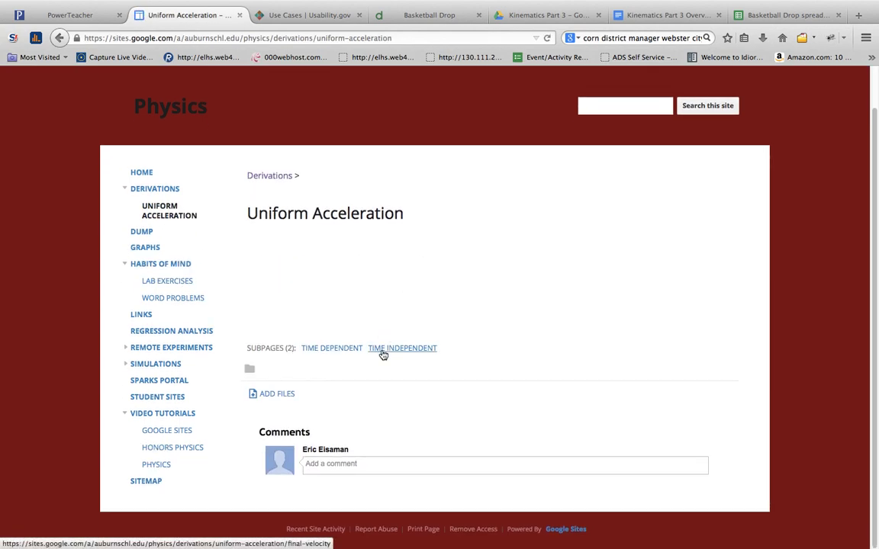
{"action": "left_click", "coordinate": [354, 349]}
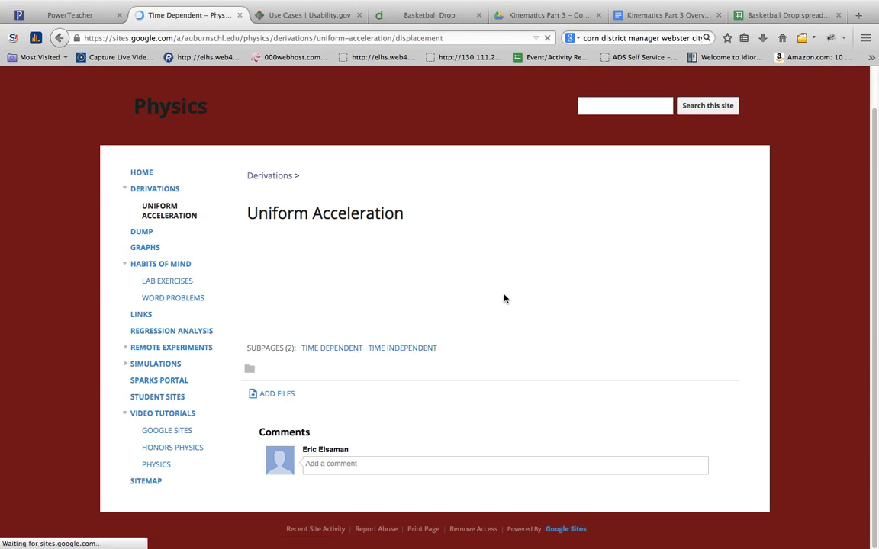
{"action": "left_click", "coordinate": [438, 335]}
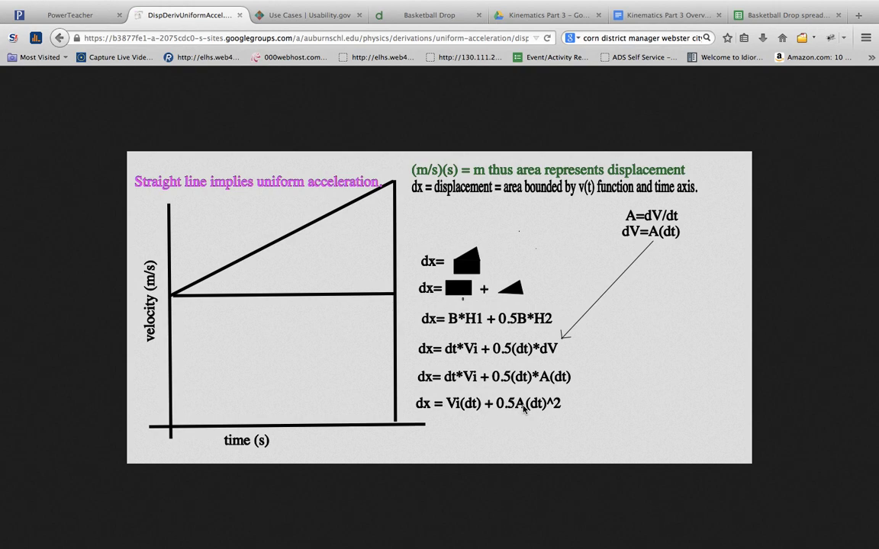
Back in Basketball Drop, highlight c = 6.02, then scroll to d = 22.6371898526
{"action": "left_click", "coordinate": [424, 16]}
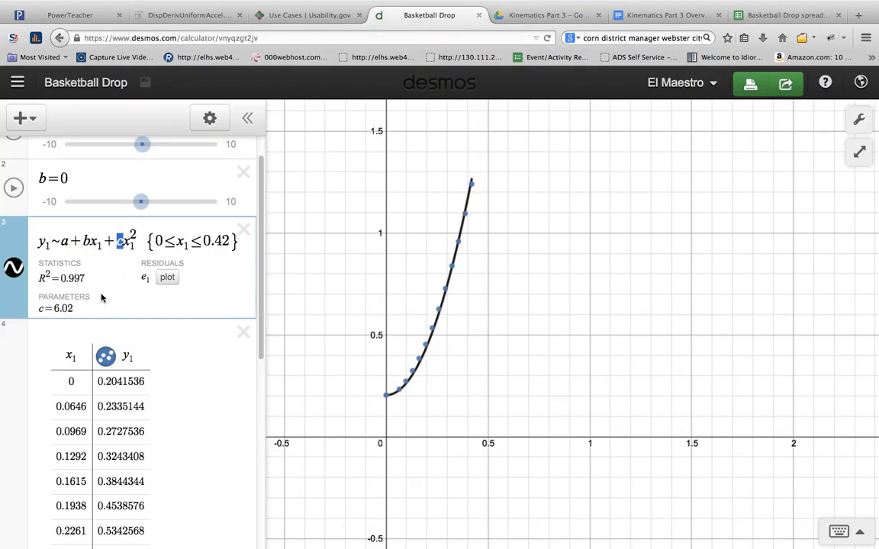
{"action": "left_click_drag", "start_coordinate": [75, 308], "coordinate": [41, 305]}
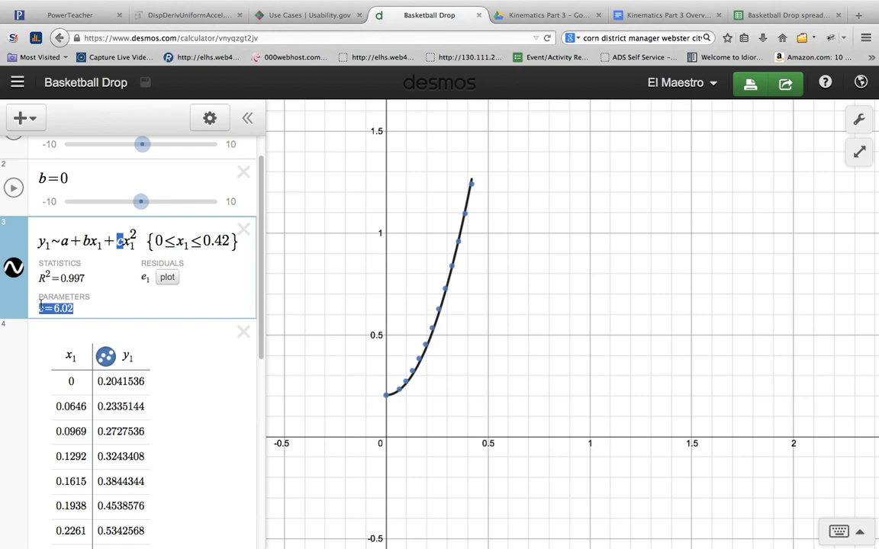
{"action": "left_click", "coordinate": [92, 308]}
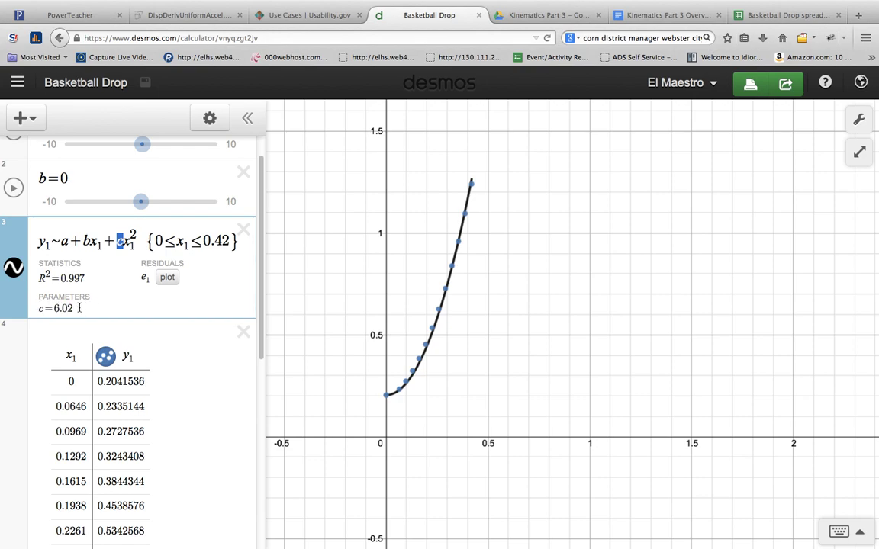
{"action": "left_click_drag", "start_coordinate": [79, 307], "coordinate": [44, 308]}
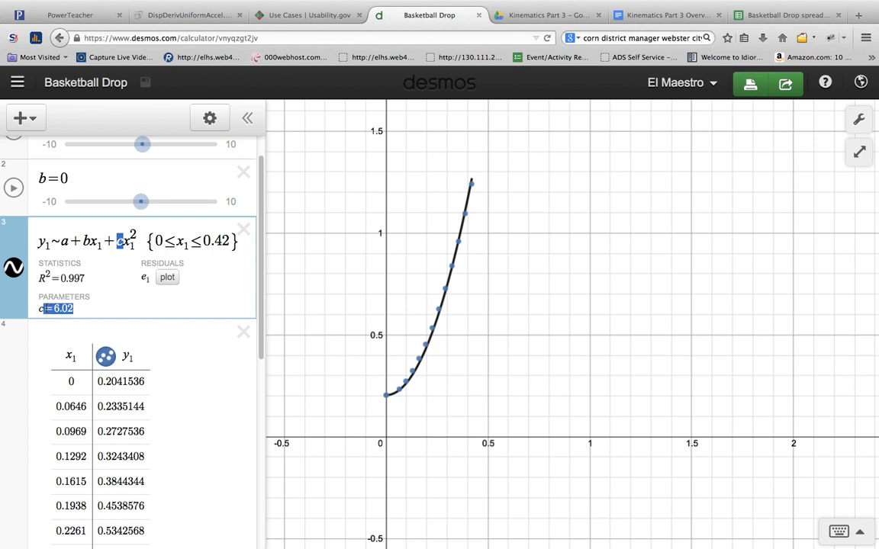
{"action": "left_click", "coordinate": [89, 305]}
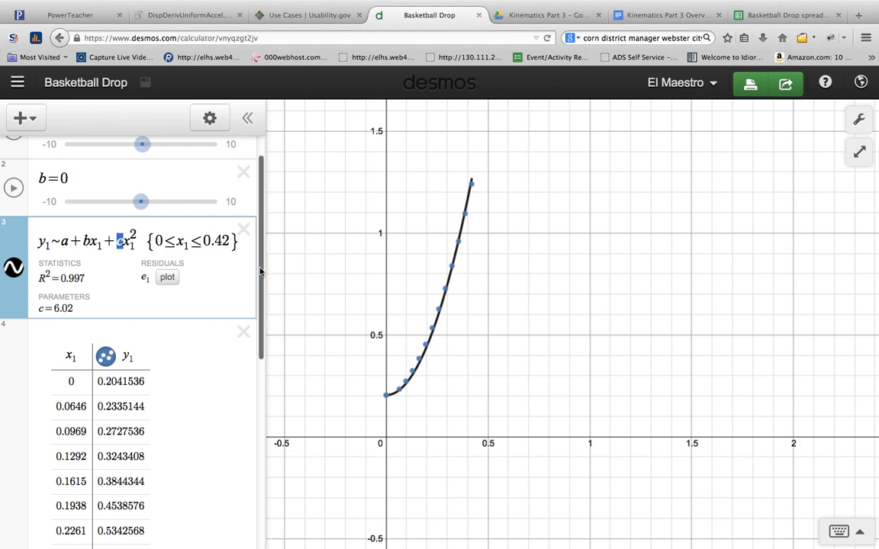
{"action": "left_click_drag", "start_coordinate": [261, 271], "coordinate": [237, 466]}
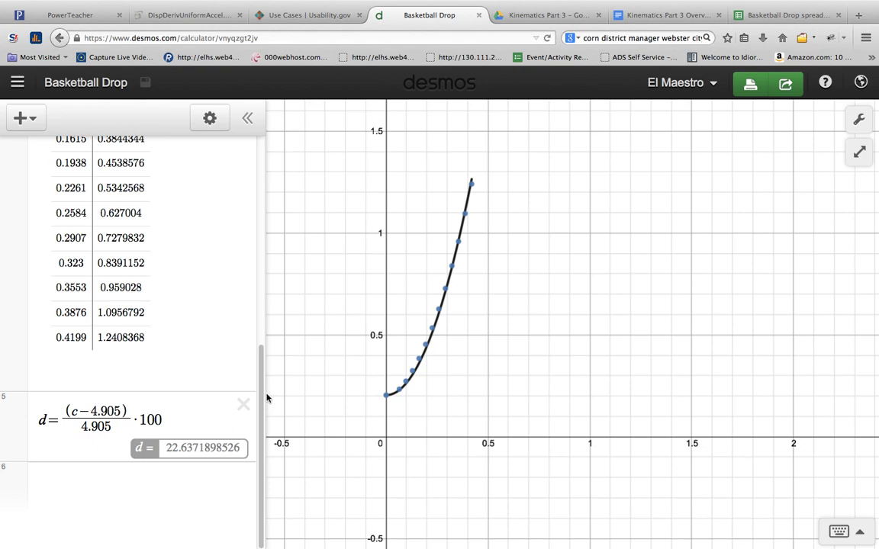
Scroll the Desmos expression list to keep the percent difference d in view
{"action": "mouse_move", "coordinate": [260, 395]}
{"action": "left_mouse_down"}
{"action": "mouse_move", "coordinate": [269, 285]}
{"action": "mouse_move", "coordinate": [257, 412]}
{"action": "left_mouse_up"}
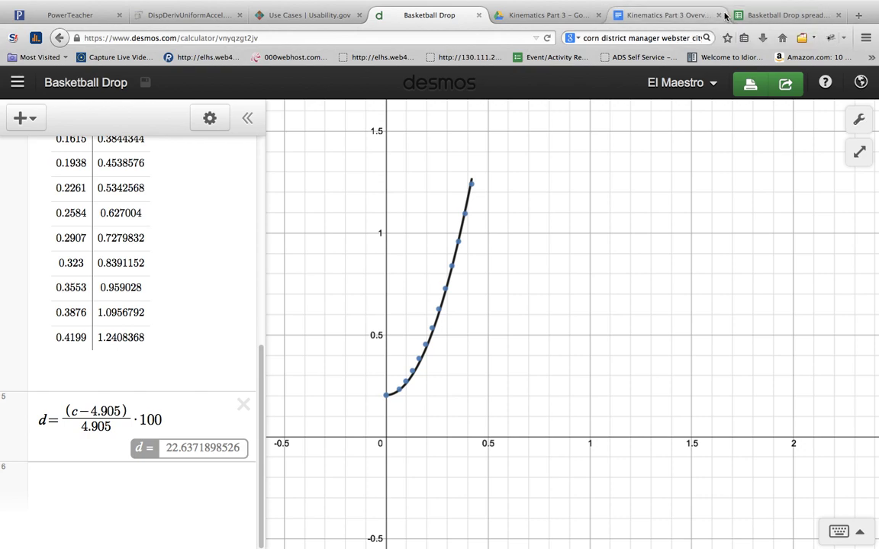
Open the Kinematics Part 3 Overview document and highlight write-up steps 2 through 11
{"action": "left_click", "coordinate": [548, 16]}
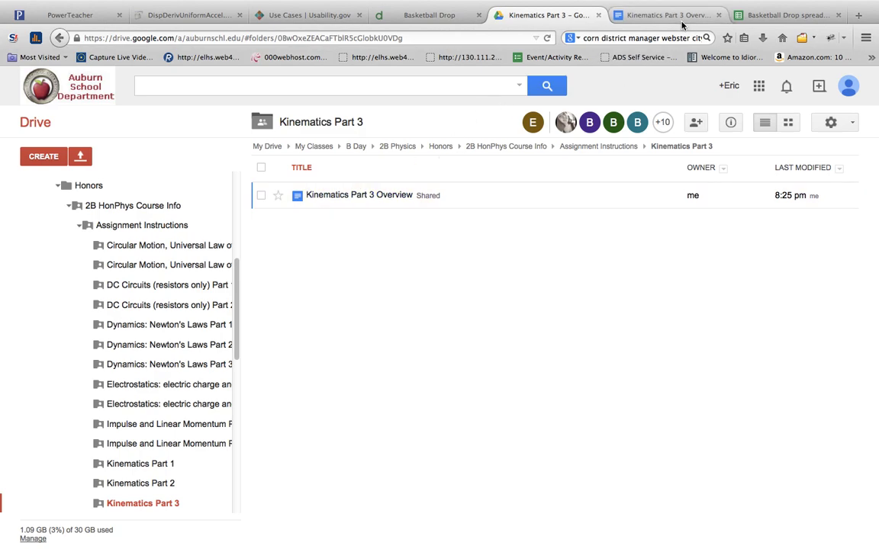
{"action": "left_click", "coordinate": [615, 16]}
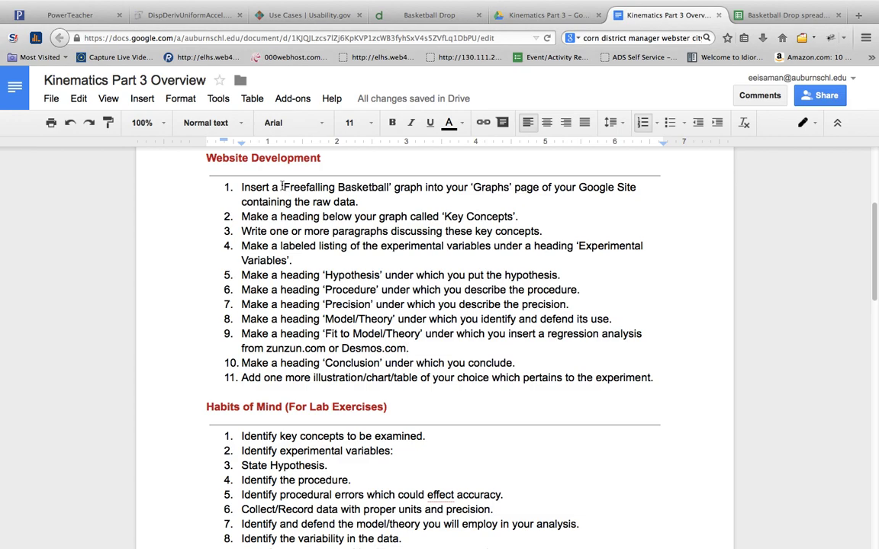
{"action": "left_click_drag", "start_coordinate": [282, 186], "coordinate": [551, 192]}
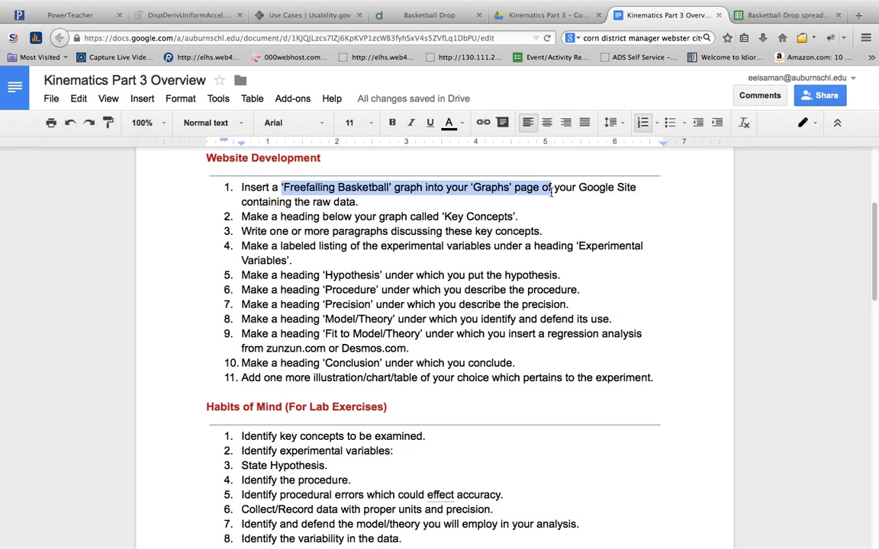
{"action": "left_click", "coordinate": [241, 216]}
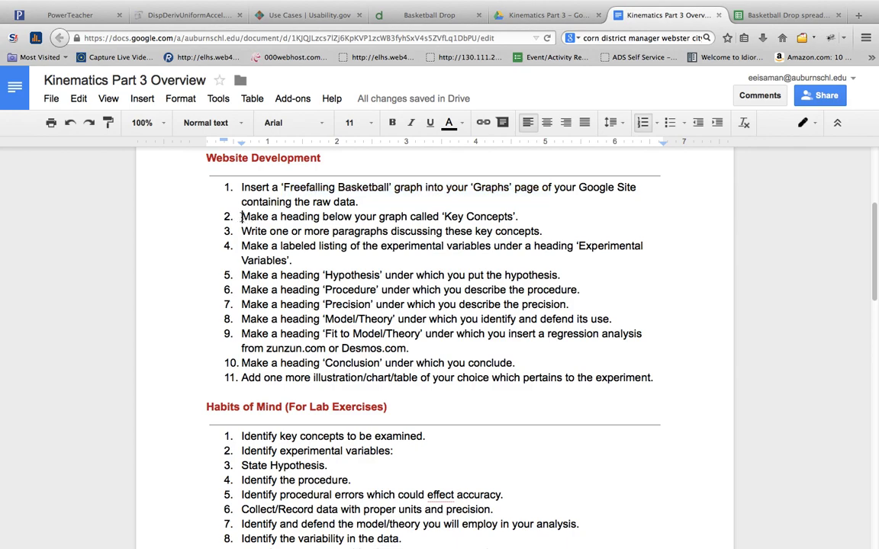
{"action": "left_click_drag", "start_coordinate": [241, 215], "coordinate": [664, 379]}
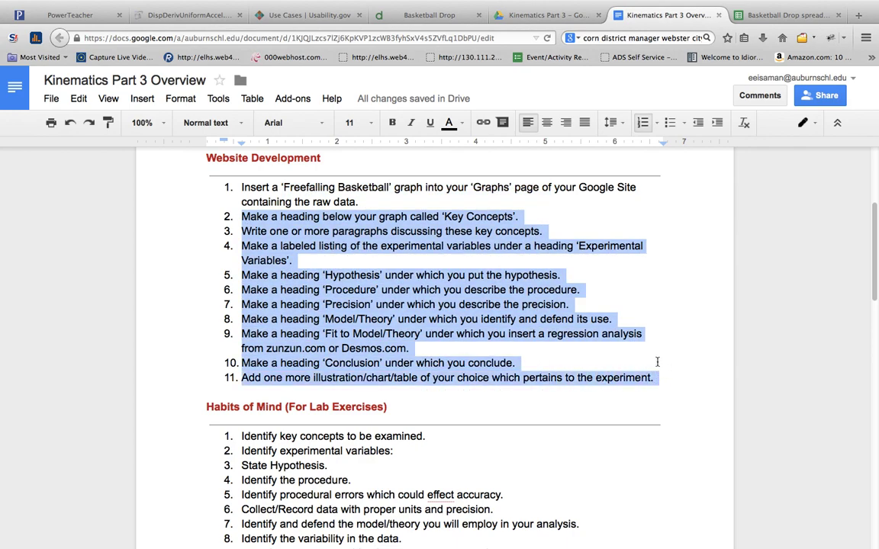
{"action": "left_click", "coordinate": [628, 263]}
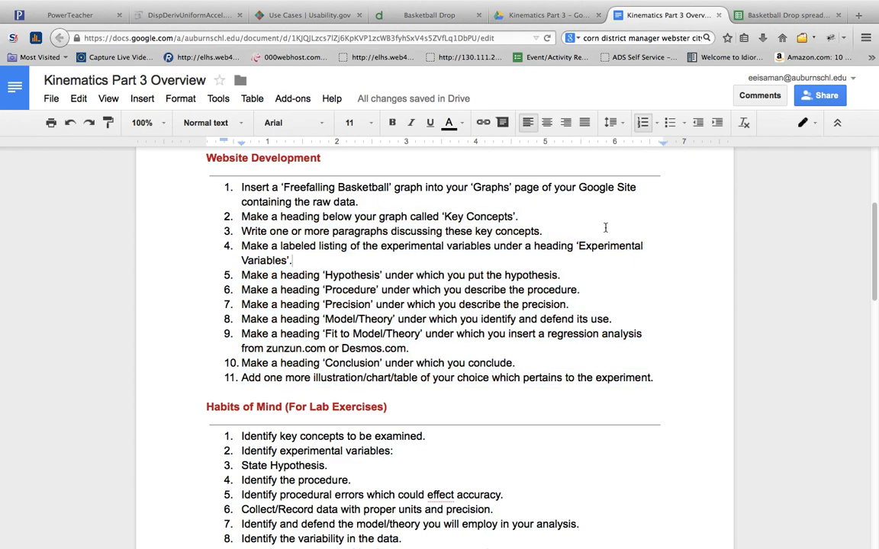
Glance at the Basketball Drop graph, highlight 'Key Concepts' in step 2, then return to Desmos
{"action": "left_click", "coordinate": [416, 17]}
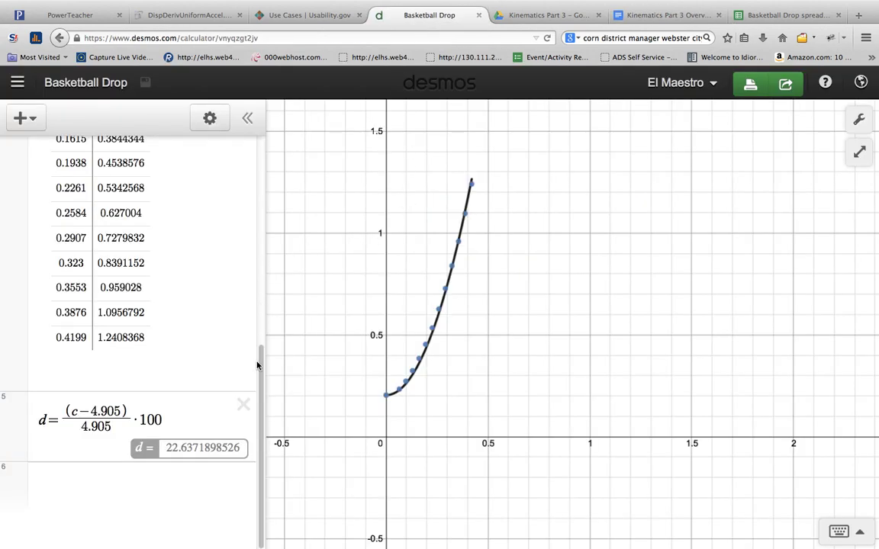
{"action": "left_click_drag", "start_coordinate": [259, 351], "coordinate": [269, 151]}
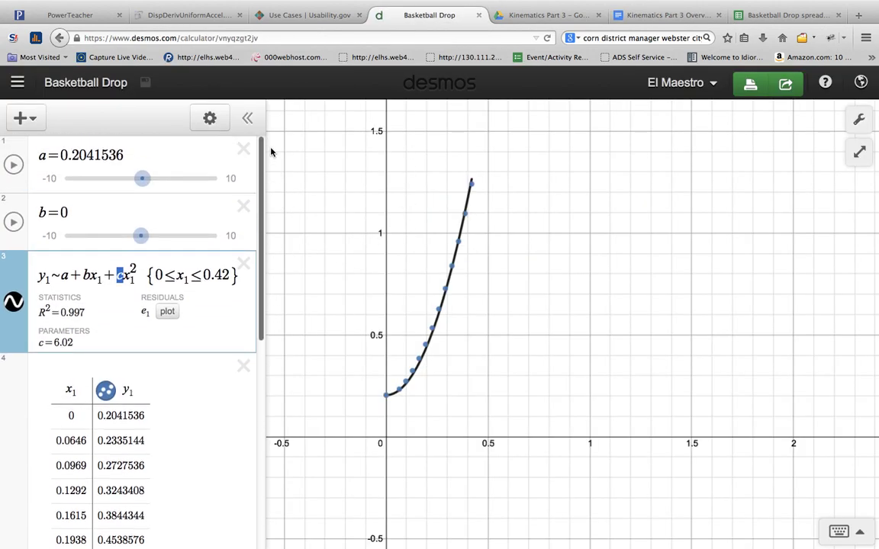
{"action": "left_click", "coordinate": [655, 15]}
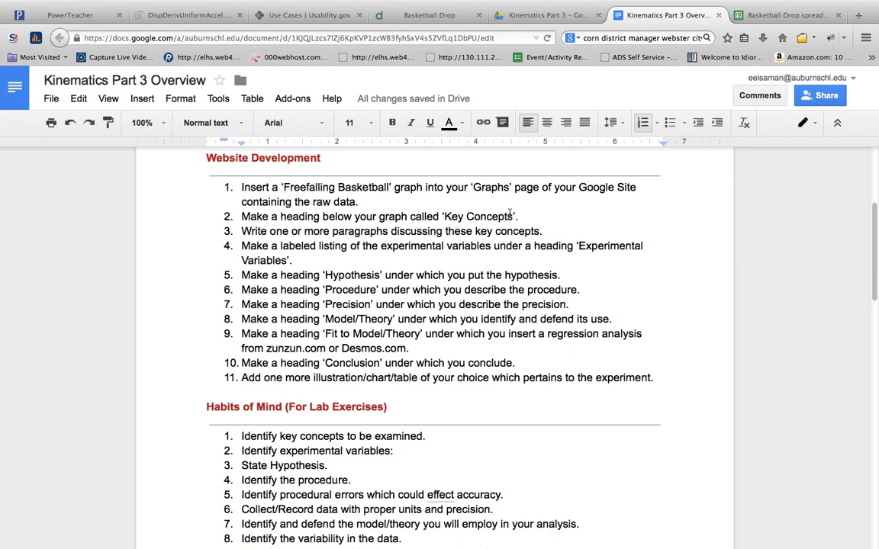
{"action": "left_click_drag", "start_coordinate": [444, 216], "coordinate": [533, 215]}
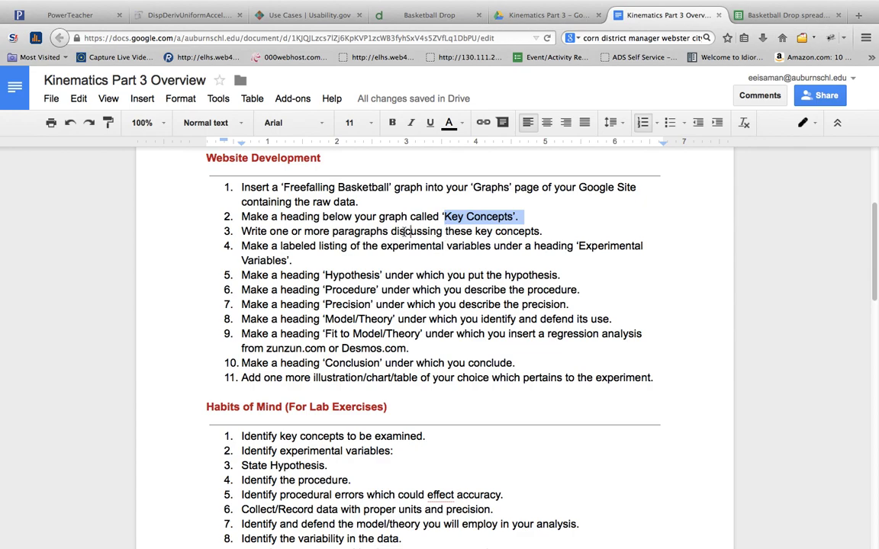
{"action": "left_click", "coordinate": [241, 231]}
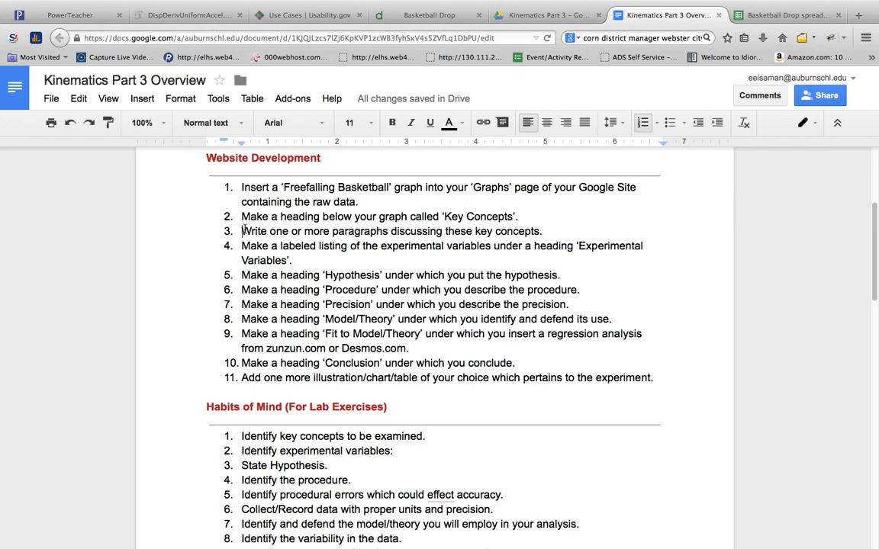
{"action": "left_click", "coordinate": [418, 17]}
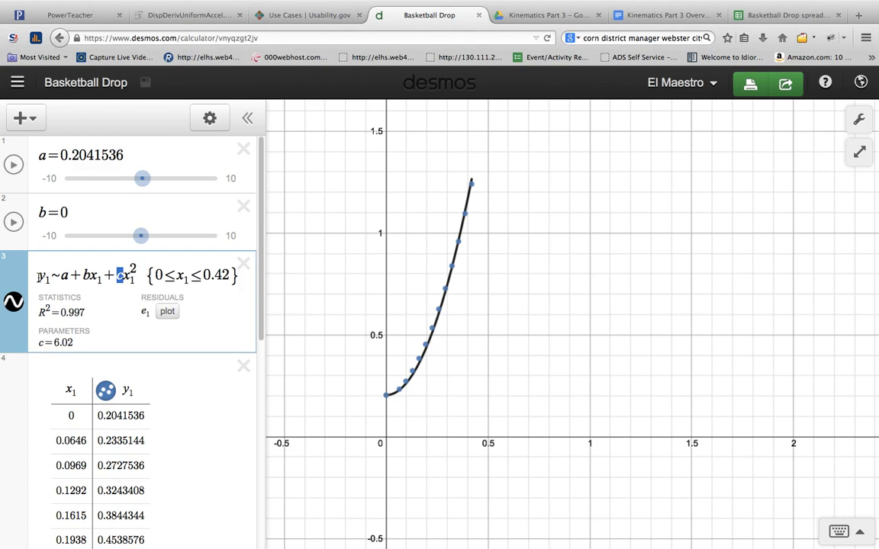
{"action": "left_click_drag", "start_coordinate": [39, 276], "coordinate": [66, 276]}
{"action": "left_click_drag", "start_coordinate": [84, 276], "coordinate": [91, 276]}
{"action": "left_click", "coordinate": [89, 292]}
{"action": "left_click_drag", "start_coordinate": [90, 276], "coordinate": [122, 276]}
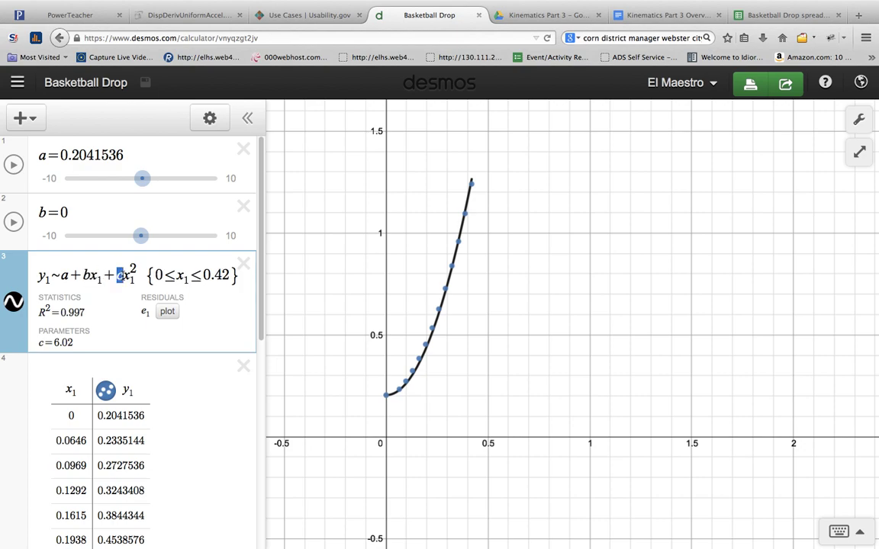
{"action": "left_click", "coordinate": [112, 293]}
{"action": "left_click_drag", "start_coordinate": [37, 281], "coordinate": [135, 276]}
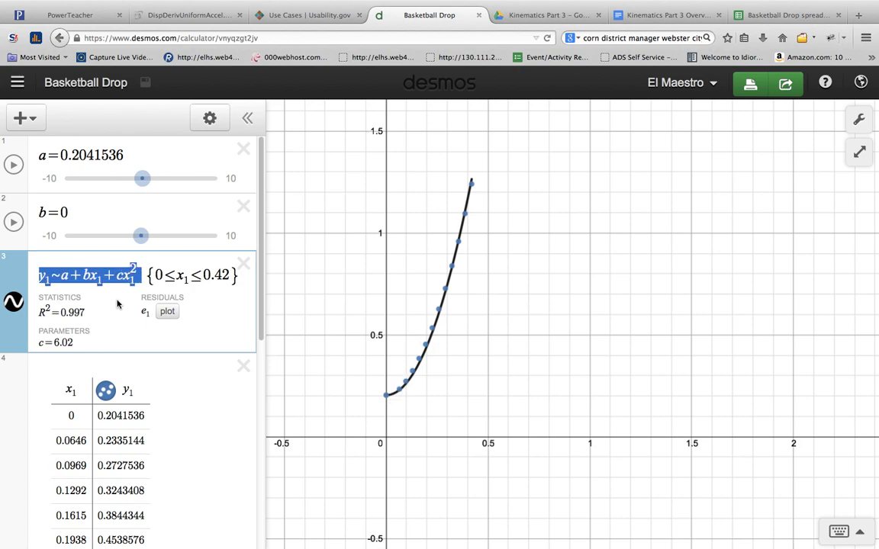
{"action": "left_click", "coordinate": [116, 214]}
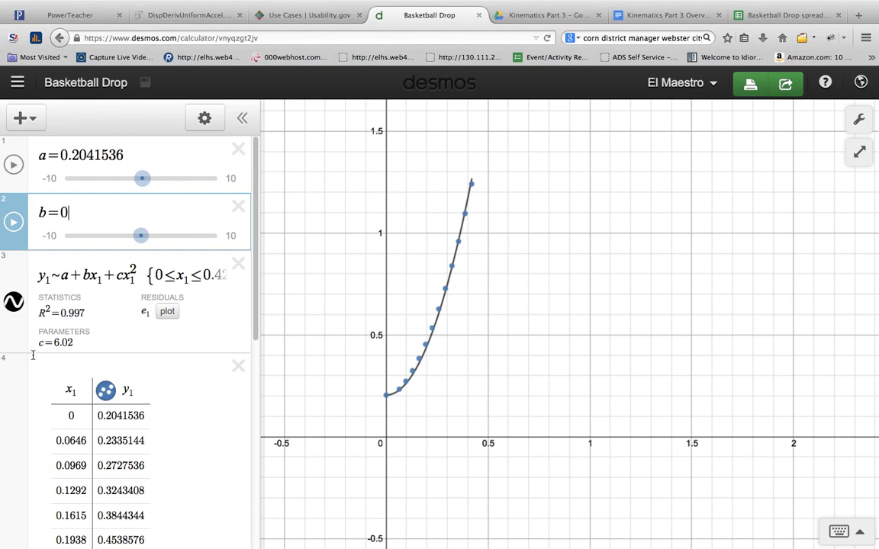
{"action": "scroll", "coordinate": [256, 296], "scroll_direction": "down", "scroll_amount": 1}
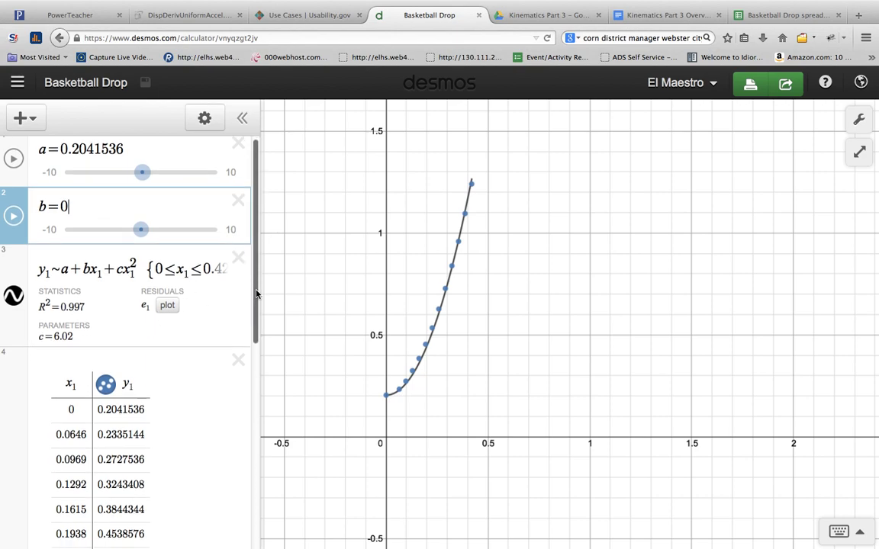
{"action": "left_click_drag", "start_coordinate": [257, 296], "coordinate": [260, 522]}
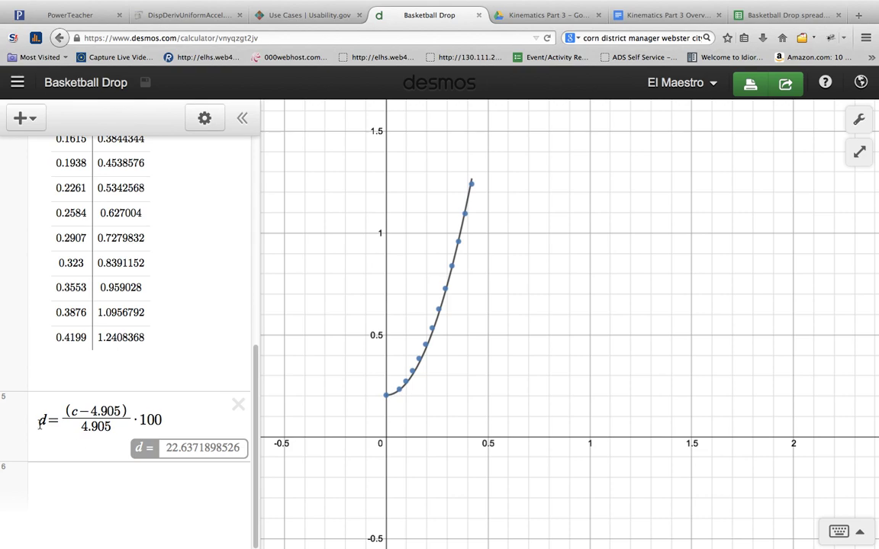
{"action": "left_click_drag", "start_coordinate": [39, 422], "coordinate": [174, 415]}
{"action": "left_click", "coordinate": [175, 415]}
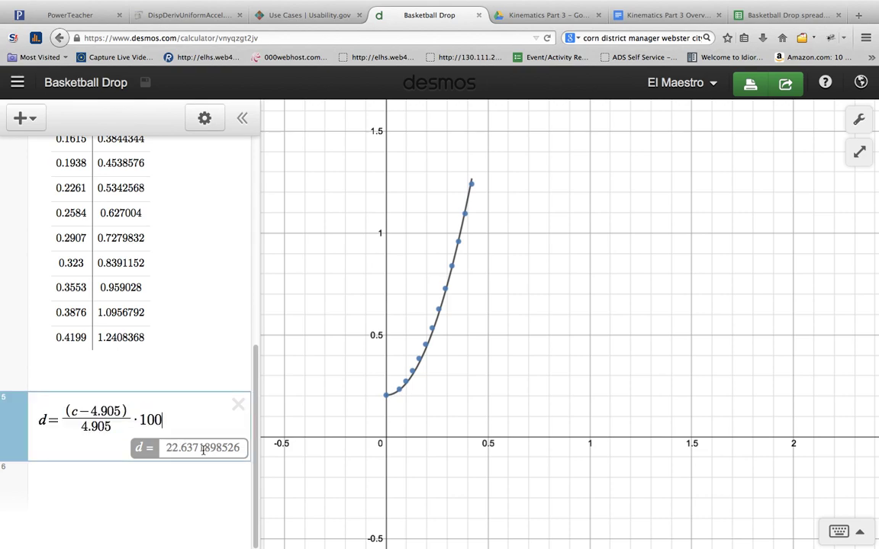
{"action": "left_click_drag", "start_coordinate": [256, 412], "coordinate": [235, 171]}
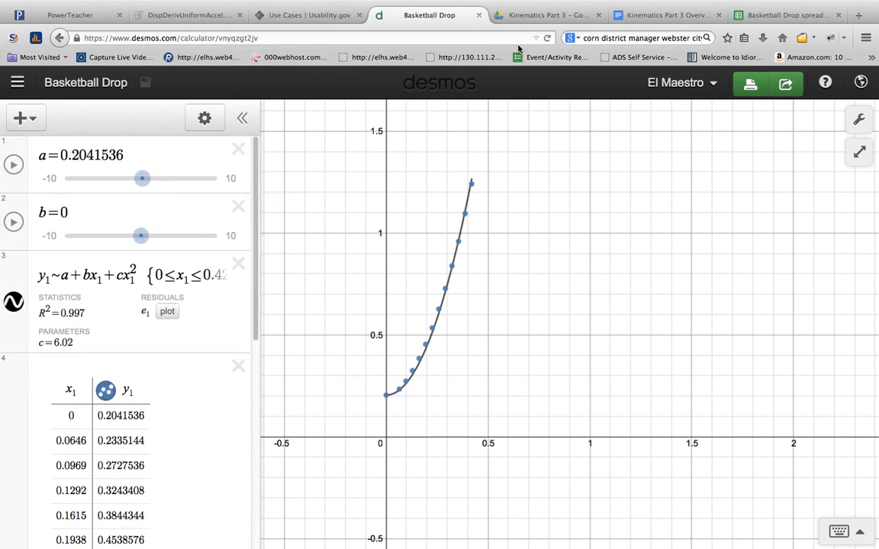
Highlight write-up steps 2 (Key Concepts) and 4 (Experimental Variables), then return to Basketball Drop
{"action": "left_click", "coordinate": [637, 17]}
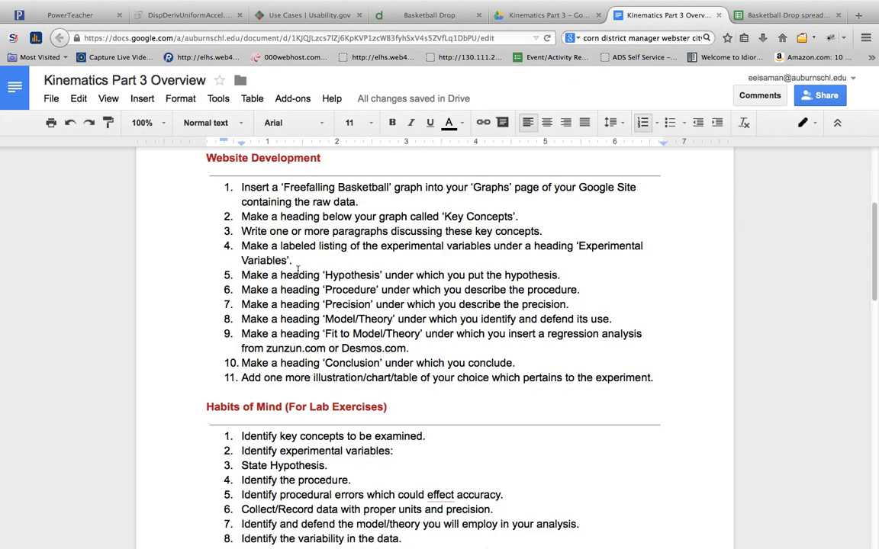
{"action": "left_click_drag", "start_coordinate": [241, 217], "coordinate": [537, 214]}
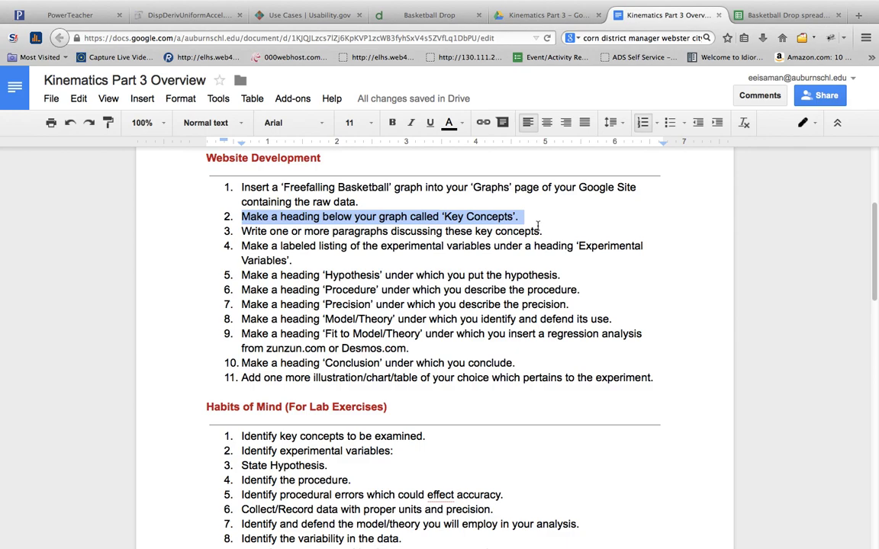
{"action": "left_click_drag", "start_coordinate": [544, 231], "coordinate": [315, 259]}
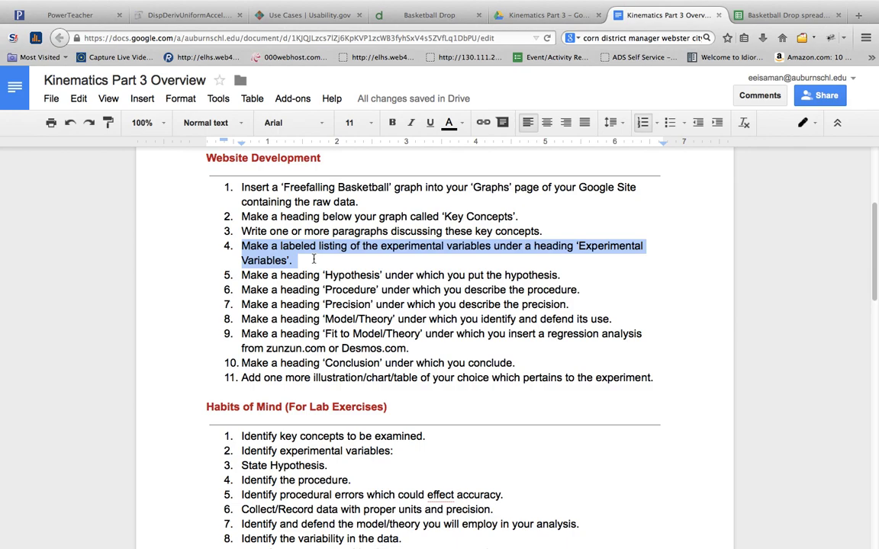
{"action": "left_click", "coordinate": [309, 260]}
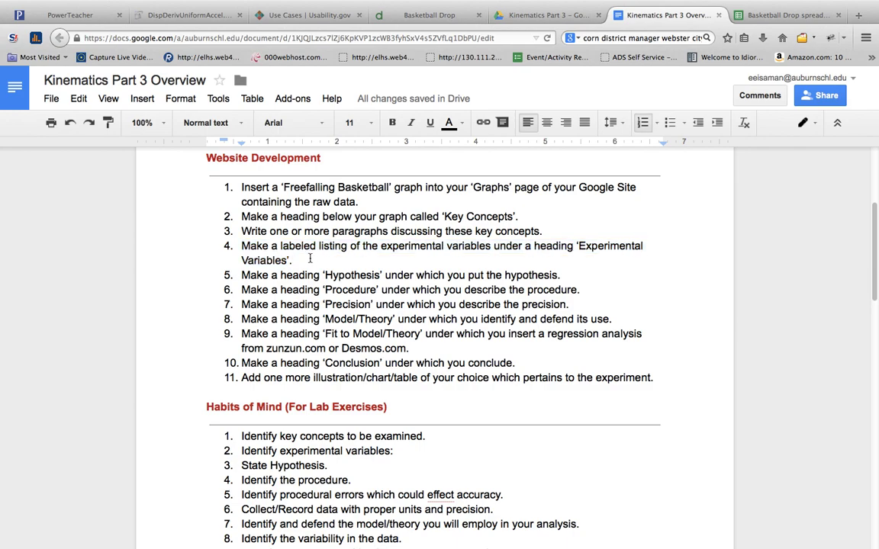
{"action": "left_click", "coordinate": [526, 17]}
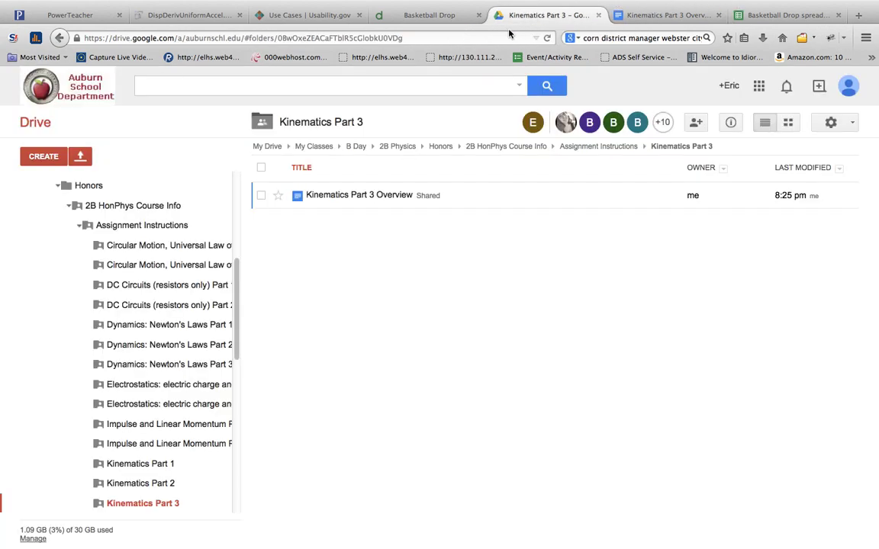
{"action": "left_click", "coordinate": [409, 17]}
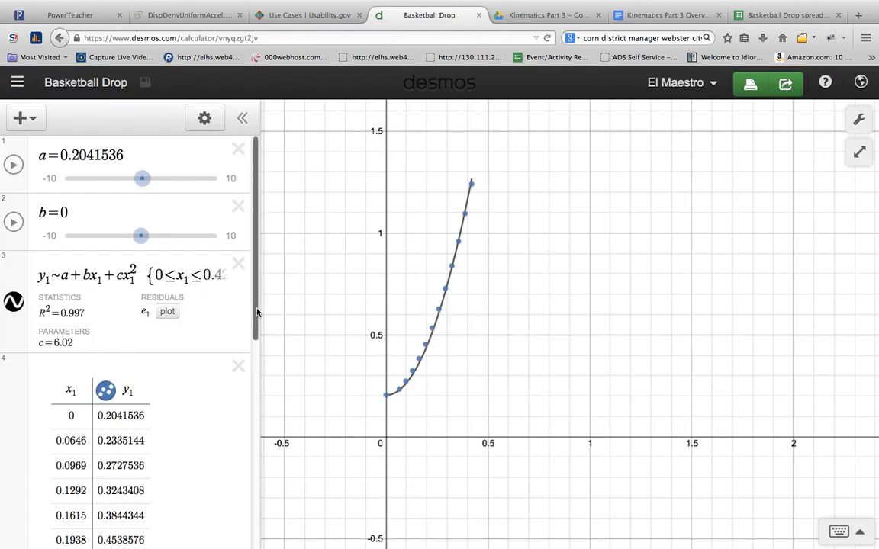
{"action": "scroll", "coordinate": [245, 355], "scroll_direction": "down", "scroll_amount": 4}
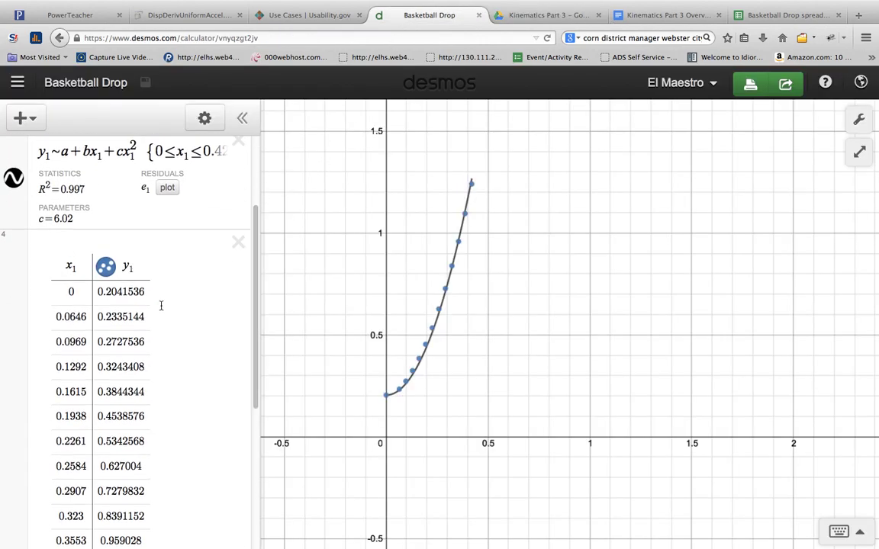
{"action": "left_click", "coordinate": [79, 268]}
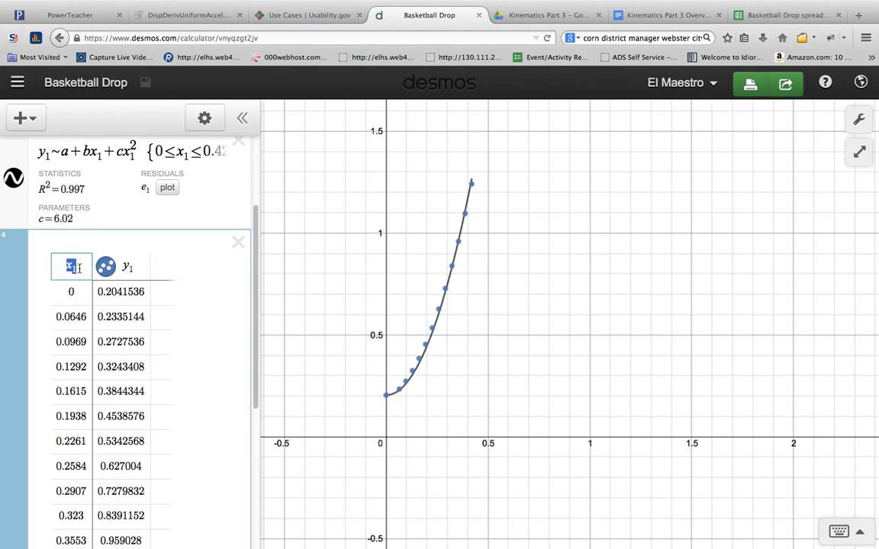
{"action": "left_click", "coordinate": [134, 267]}
{"action": "left_click_drag", "start_coordinate": [134, 267], "coordinate": [127, 265]}
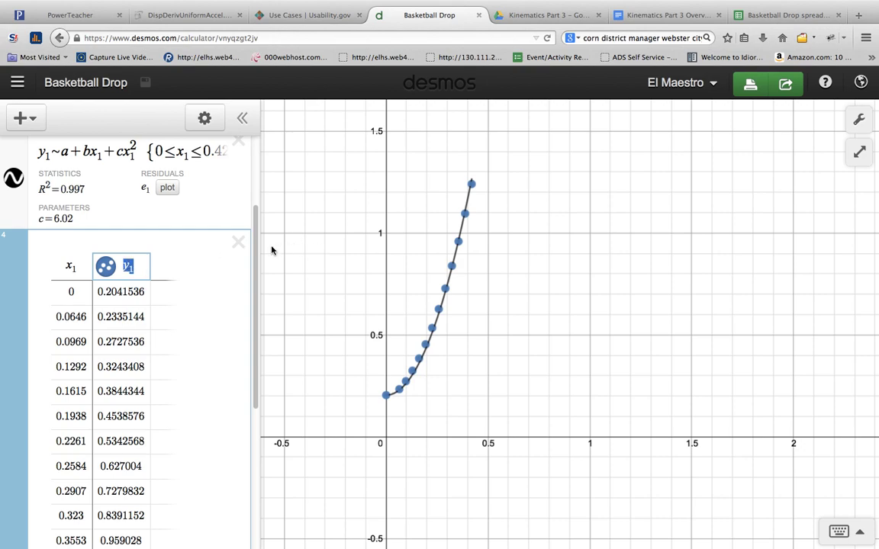
{"action": "scroll", "coordinate": [256, 241], "scroll_direction": "up", "scroll_amount": 1}
{"action": "scroll", "coordinate": [257, 221], "scroll_direction": "up", "scroll_amount": 3}
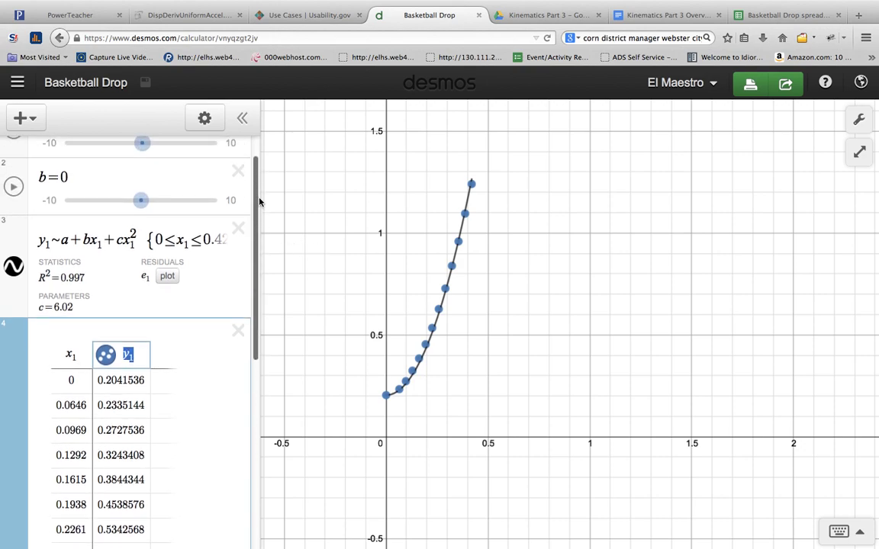
{"action": "scroll", "coordinate": [262, 196], "scroll_direction": "up", "scroll_amount": 1}
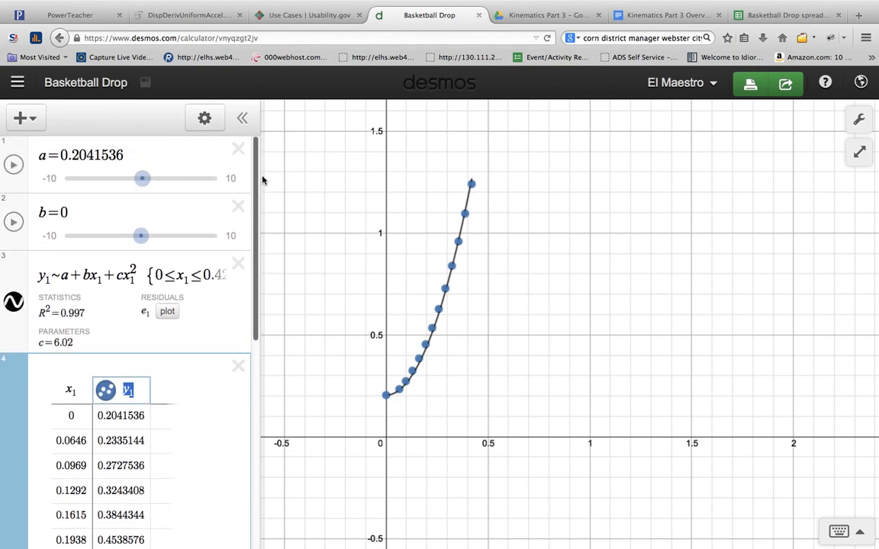
{"action": "left_click", "coordinate": [85, 272]}
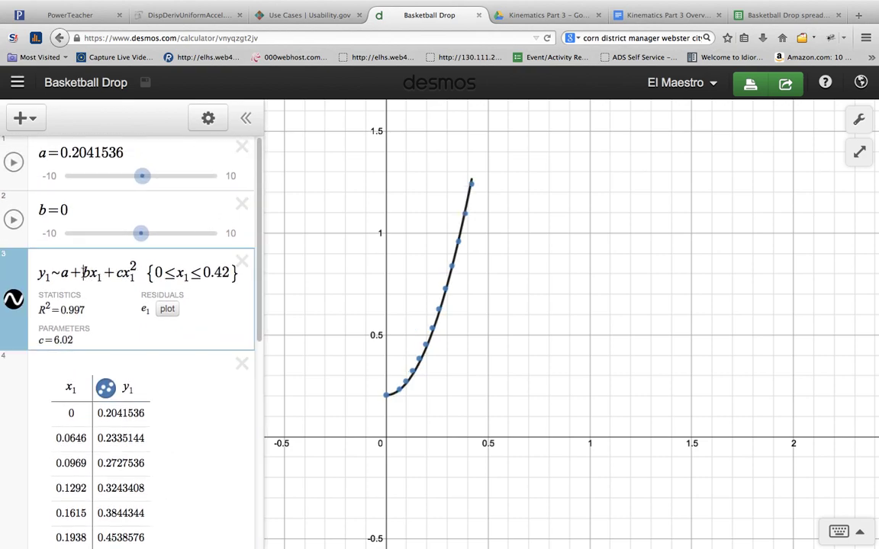
{"action": "double_click", "coordinate": [85, 272]}
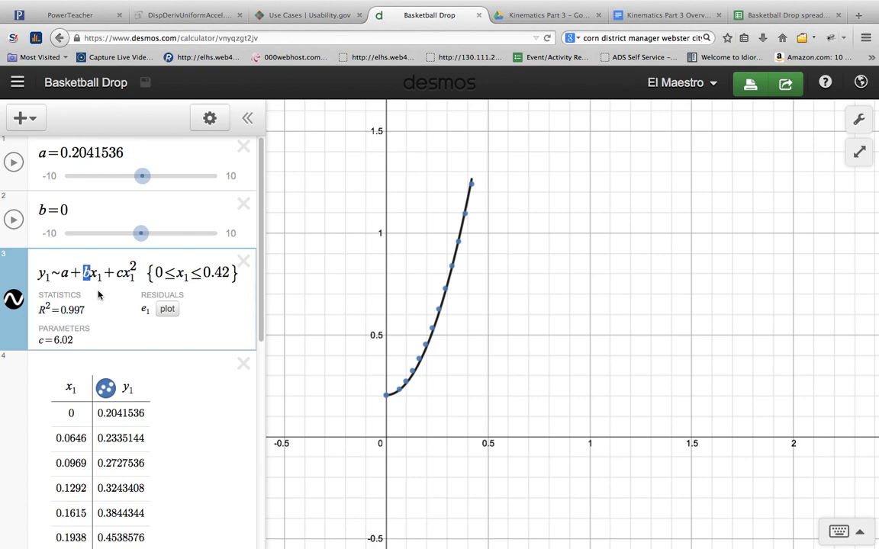
{"action": "left_click", "coordinate": [108, 232]}
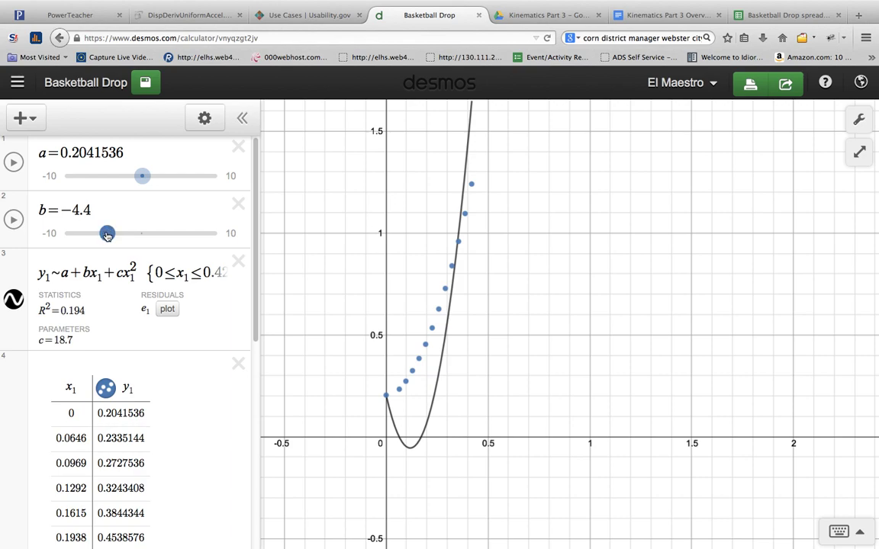
{"action": "left_click_drag", "start_coordinate": [108, 232], "coordinate": [141, 233]}
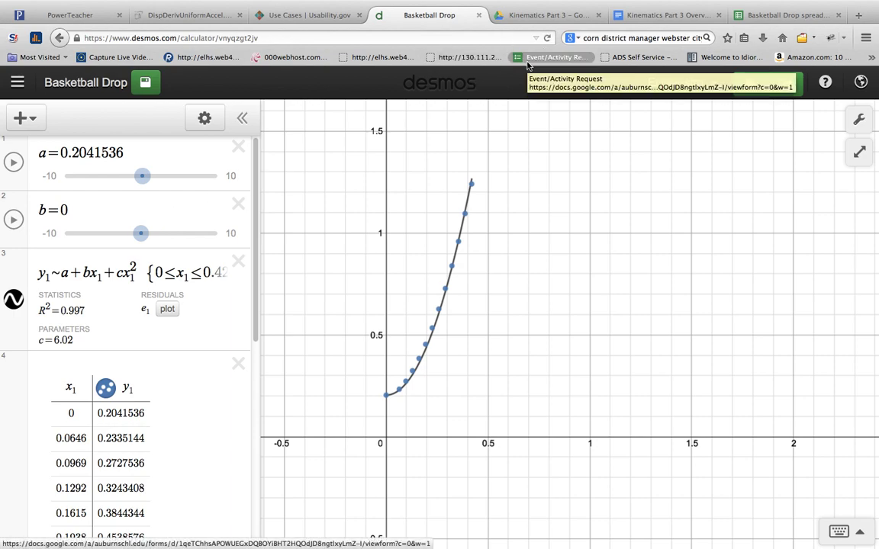
{"action": "double_click", "coordinate": [72, 388]}
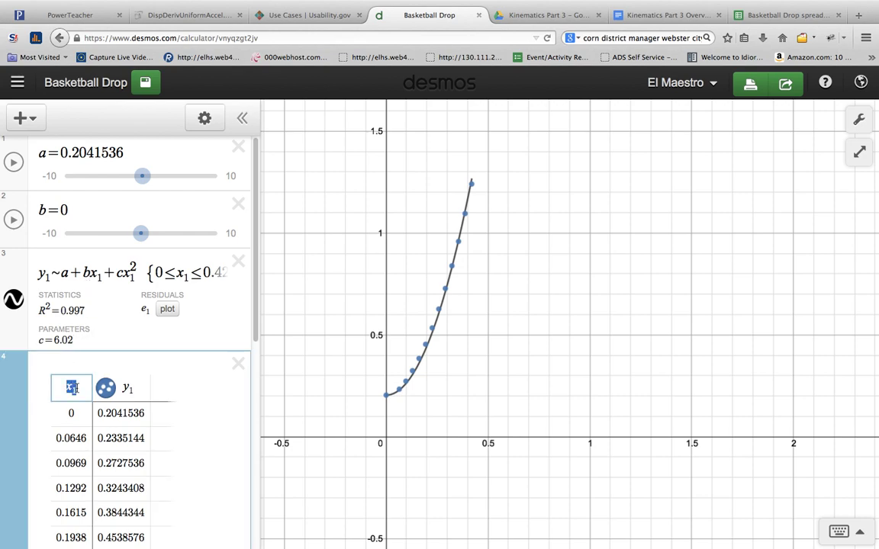
{"action": "left_click", "coordinate": [131, 387]}
{"action": "left_click", "coordinate": [130, 389]}
{"action": "left_click", "coordinate": [123, 324]}
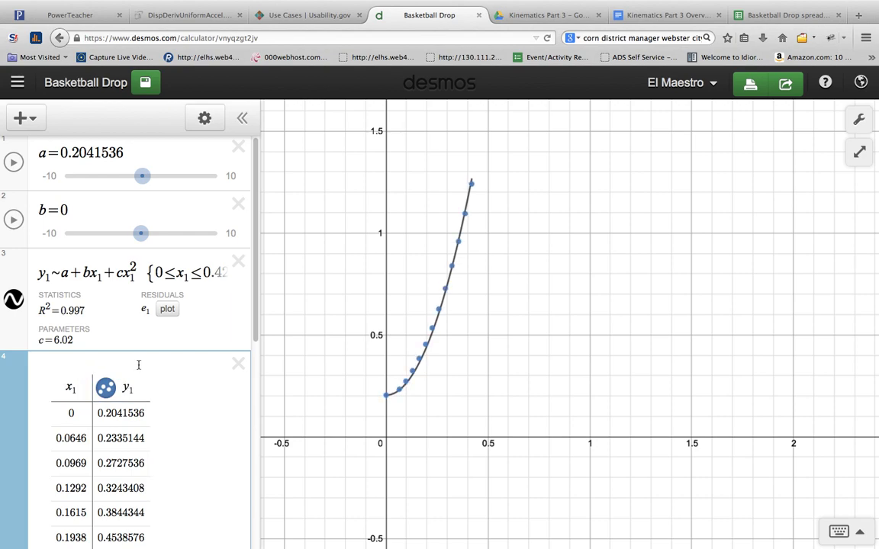
Highlight the start of step 5 on Hypothesis in the write-up, then return to Basketball Drop
{"action": "left_click", "coordinate": [639, 15]}
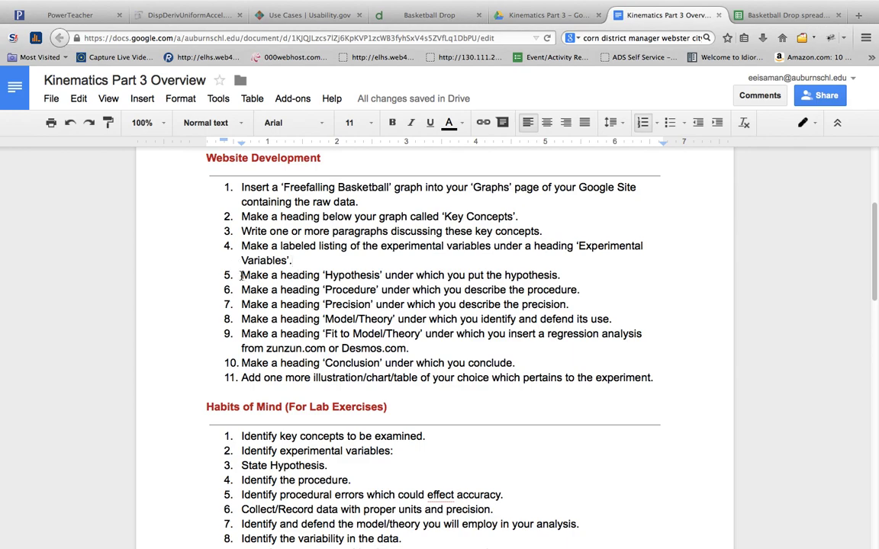
{"action": "left_click_drag", "start_coordinate": [218, 275], "coordinate": [568, 275]}
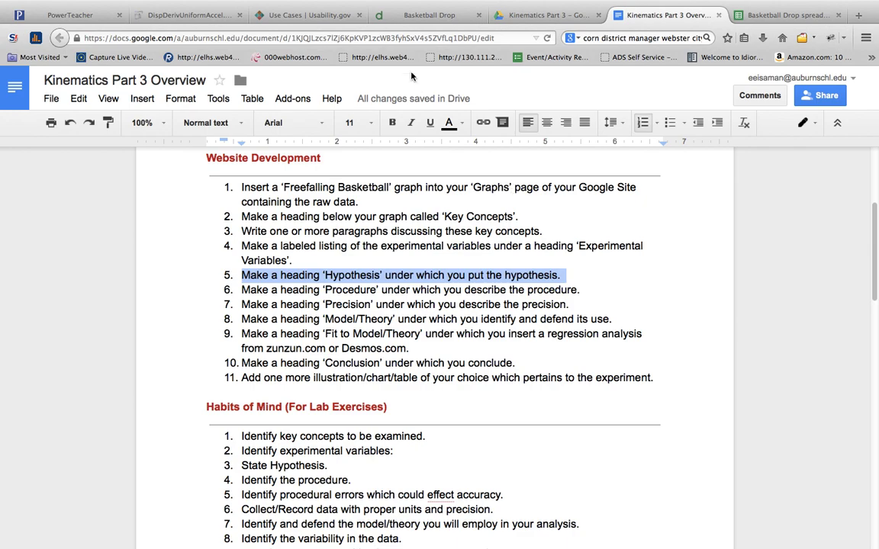
{"action": "left_click", "coordinate": [408, 14]}
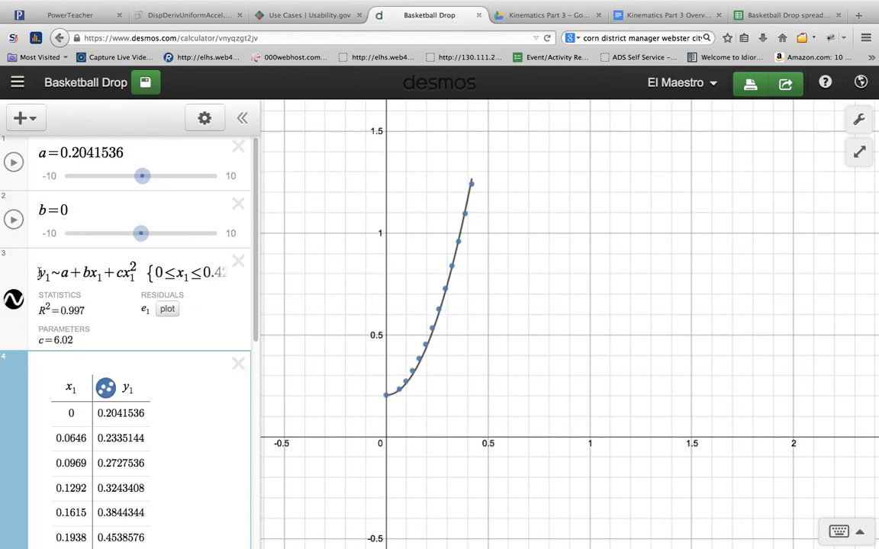
Highlight the regression formula y1~a+bx1+cx1^2, then switch to the displacement derivation page
{"action": "left_click_drag", "start_coordinate": [38, 272], "coordinate": [138, 280]}
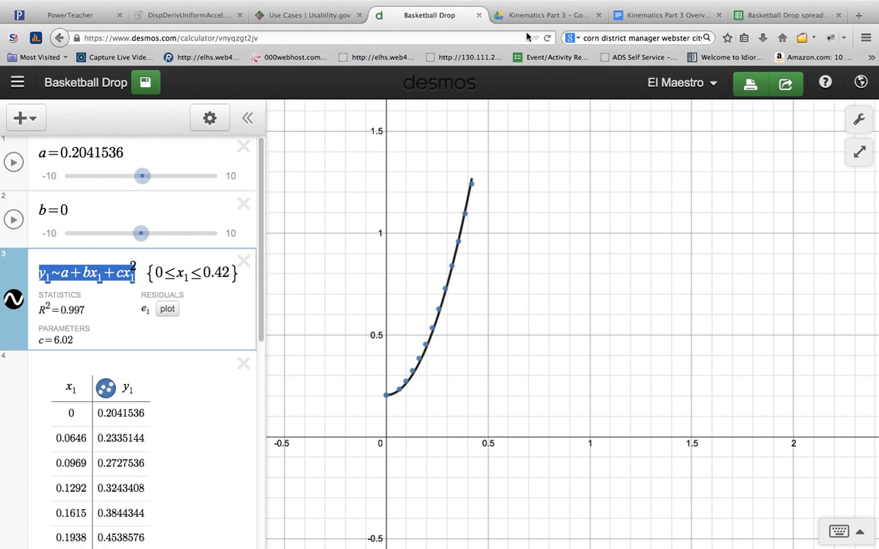
{"action": "left_click", "coordinate": [200, 15]}
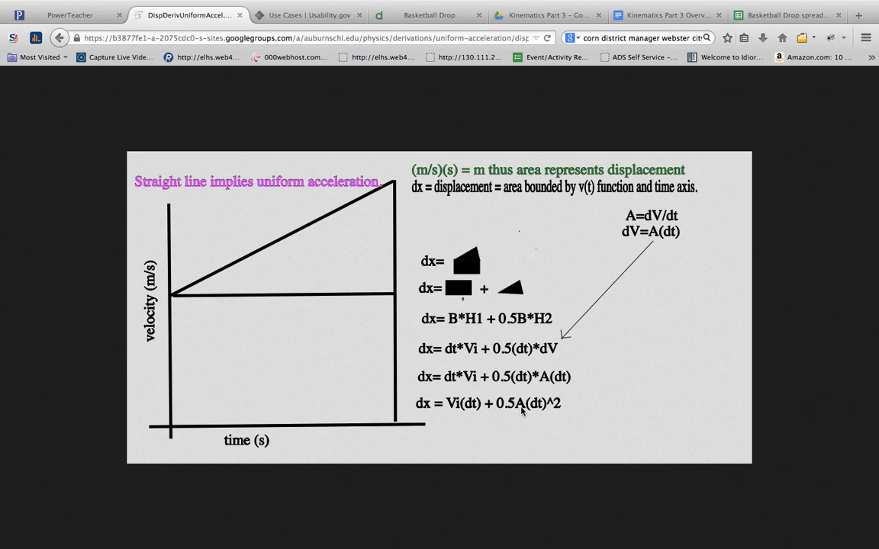
Return to the Kinematics Part 3 Overview, undo the accidental text move, and highlight step 6 (Procedure)
{"action": "left_click", "coordinate": [559, 16]}
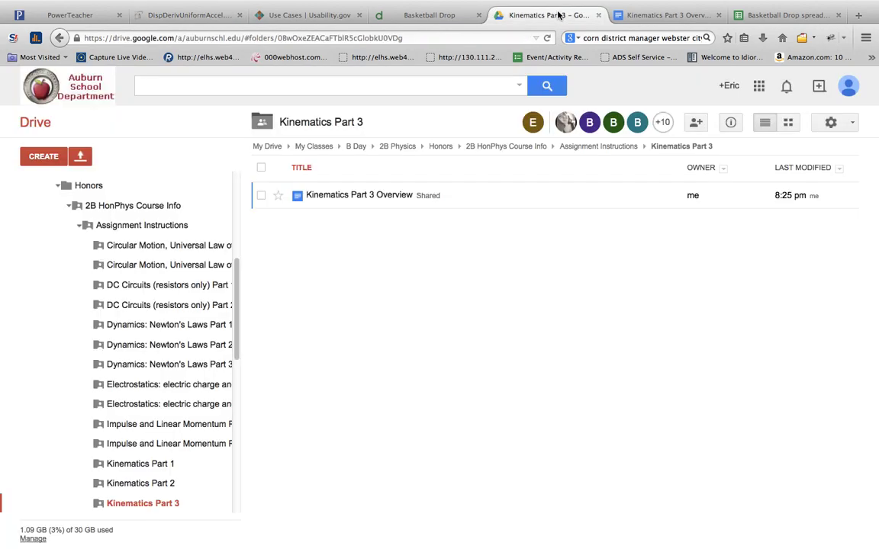
{"action": "left_click", "coordinate": [654, 16]}
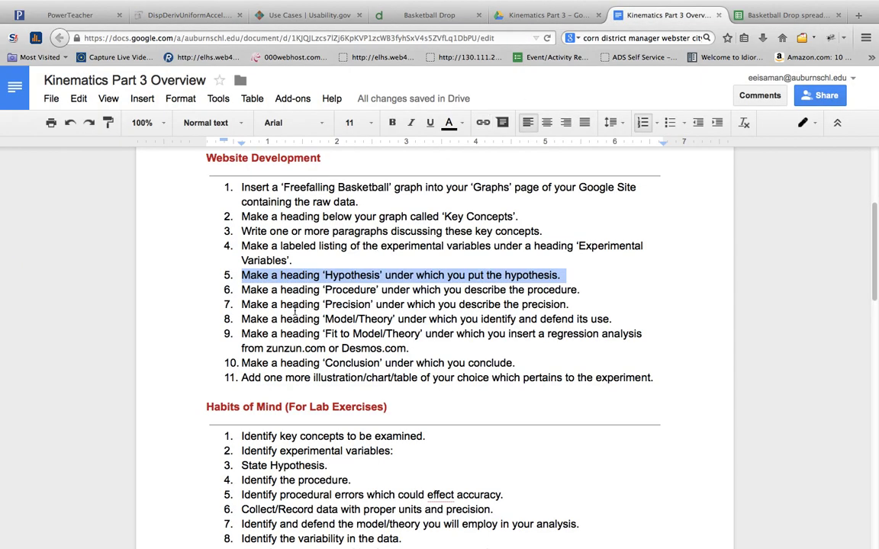
{"action": "left_click_drag", "start_coordinate": [259, 274], "coordinate": [298, 289]}
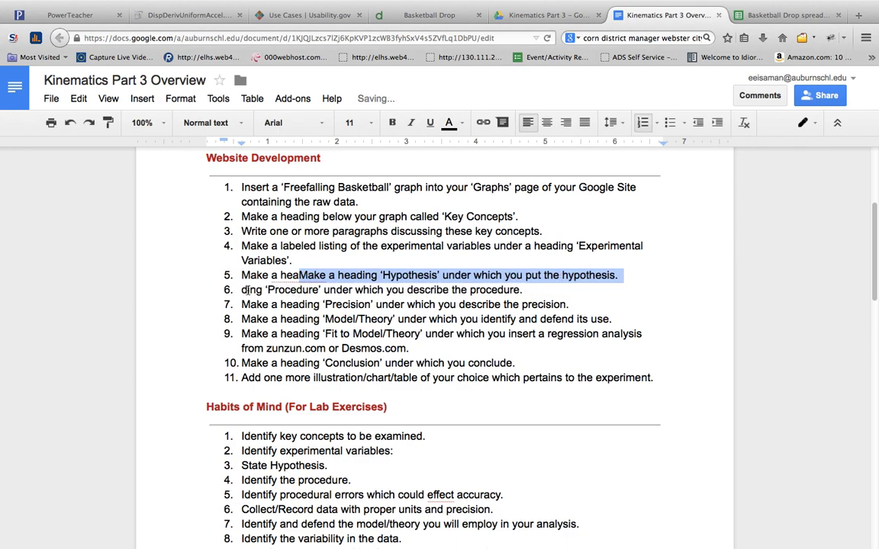
{"action": "left_click_drag", "start_coordinate": [243, 290], "coordinate": [293, 287]}
{"action": "key", "text": "ctrl+z"}
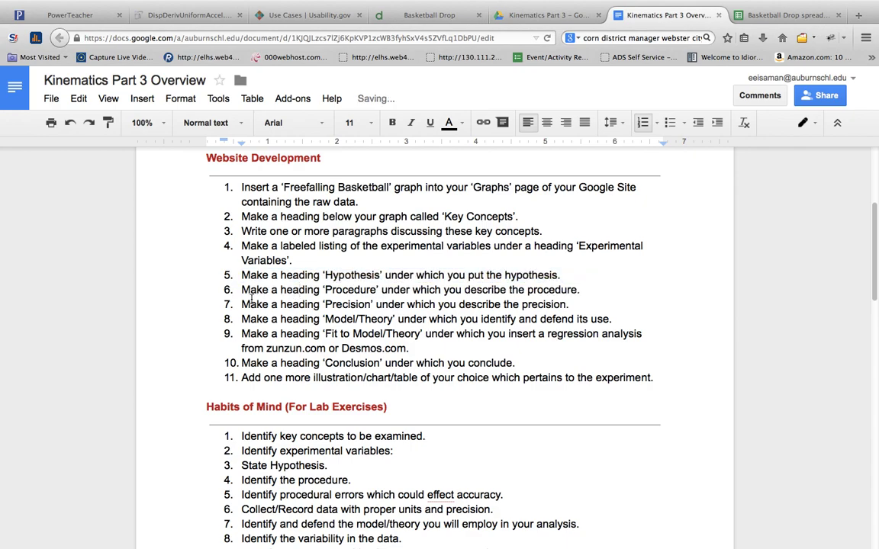
{"action": "left_click_drag", "start_coordinate": [241, 290], "coordinate": [549, 300]}
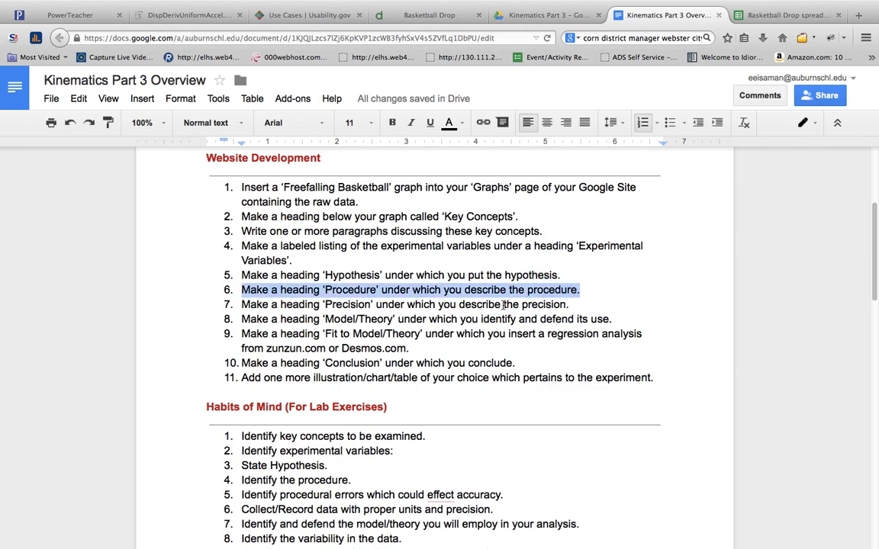
Clear the step 6 highlight and highlight step 7 about the 'Precision' heading
{"action": "left_click", "coordinate": [354, 311]}
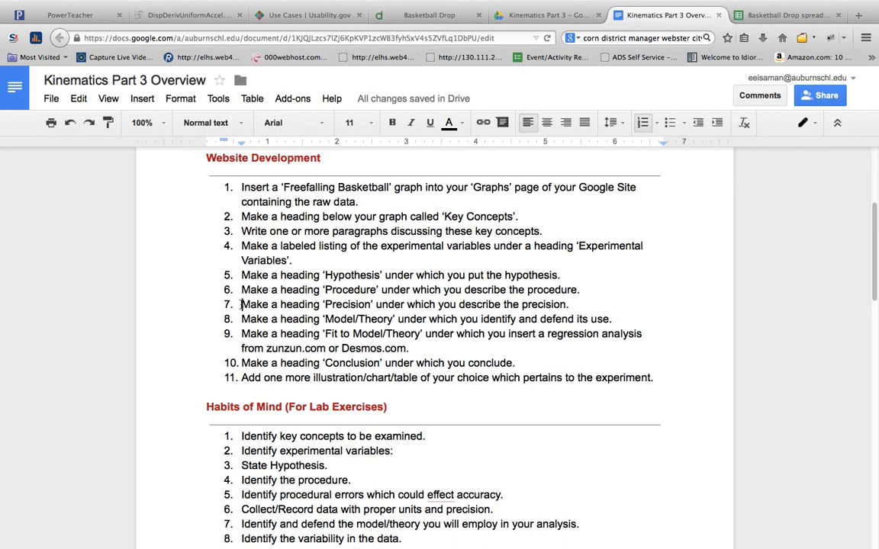
{"action": "left_click_drag", "start_coordinate": [241, 304], "coordinate": [572, 306]}
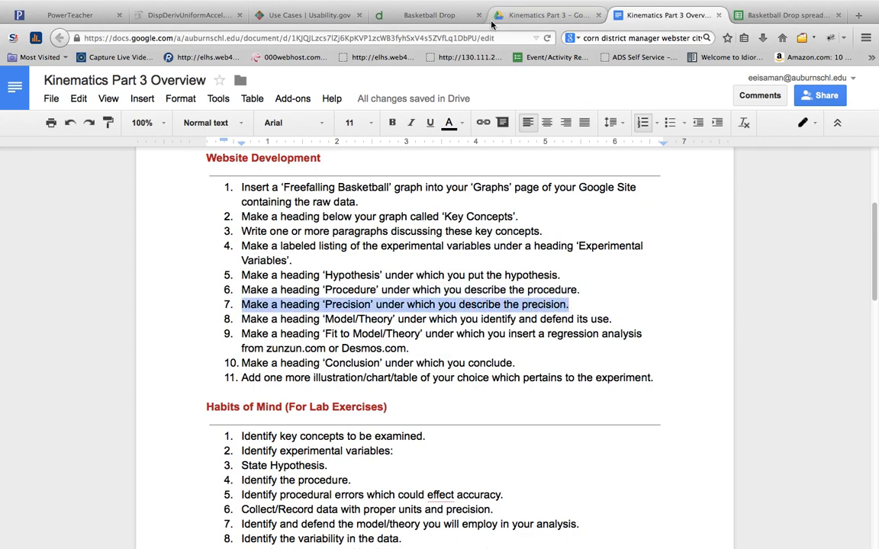
{"action": "left_click", "coordinate": [413, 16]}
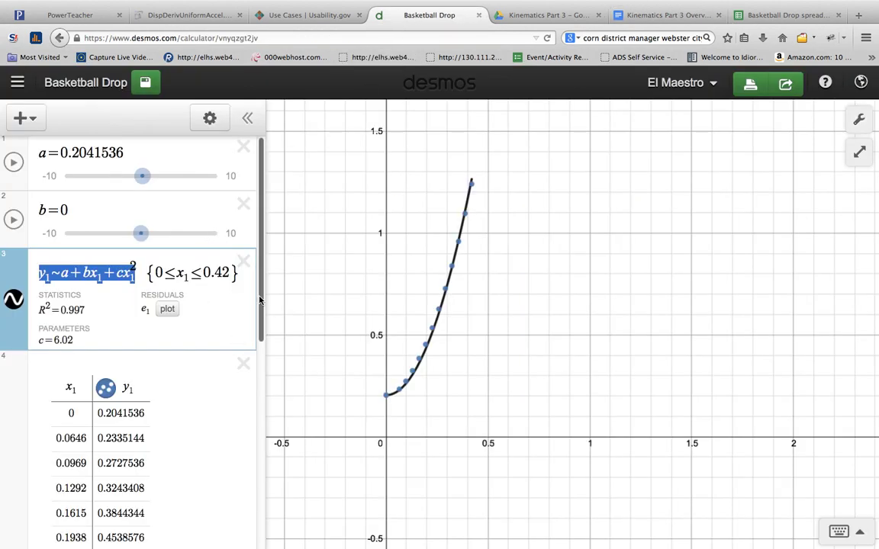
{"action": "scroll", "coordinate": [223, 333], "scroll_direction": "down", "scroll_amount": 4}
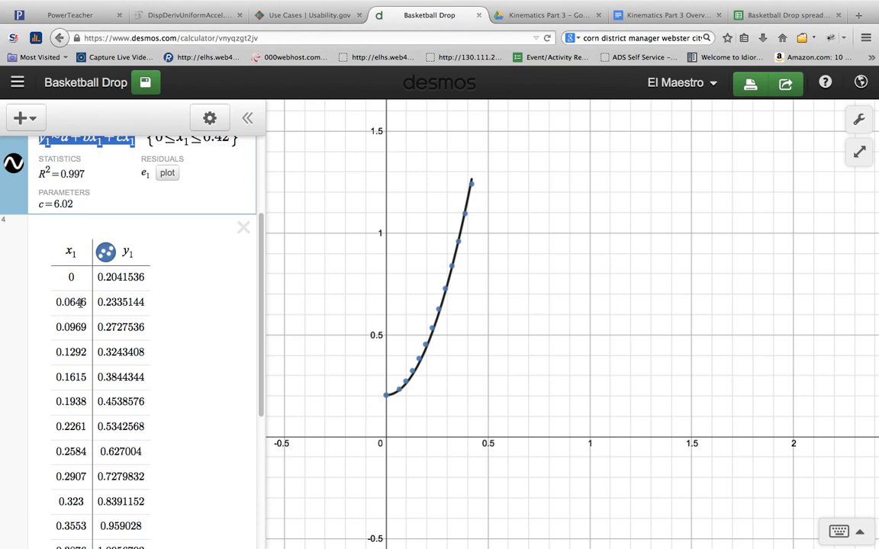
{"action": "left_click", "coordinate": [81, 303]}
{"action": "left_click_drag", "start_coordinate": [83, 305], "coordinate": [79, 305]}
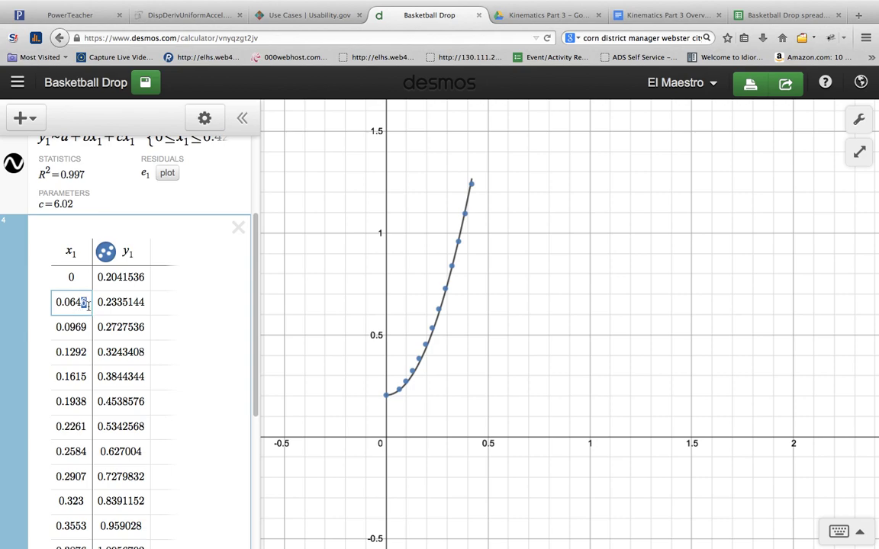
{"action": "left_click", "coordinate": [79, 302]}
{"action": "left_click_drag", "start_coordinate": [79, 302], "coordinate": [66, 302]}
{"action": "left_click", "coordinate": [80, 302]}
{"action": "left_click_drag", "start_coordinate": [86, 302], "coordinate": [82, 302]}
{"action": "left_click", "coordinate": [118, 279]}
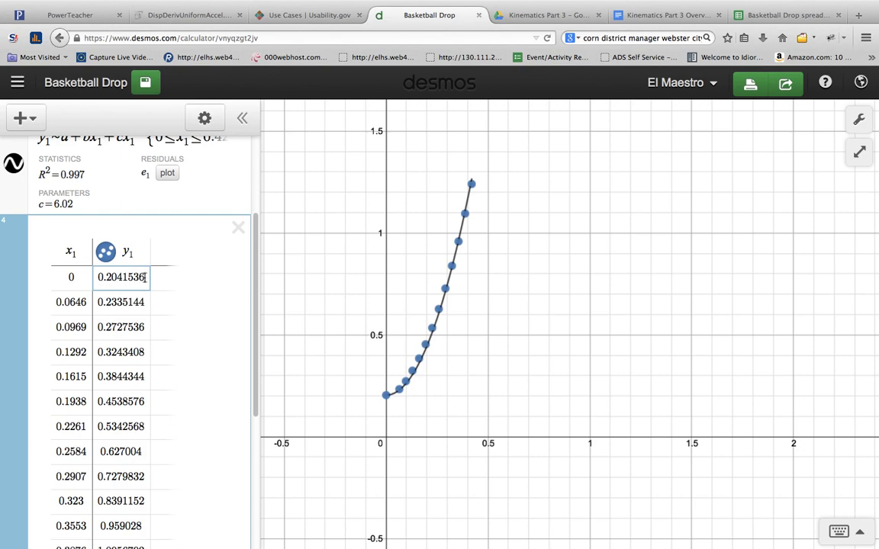
{"action": "left_click_drag", "start_coordinate": [145, 279], "coordinate": [101, 279]}
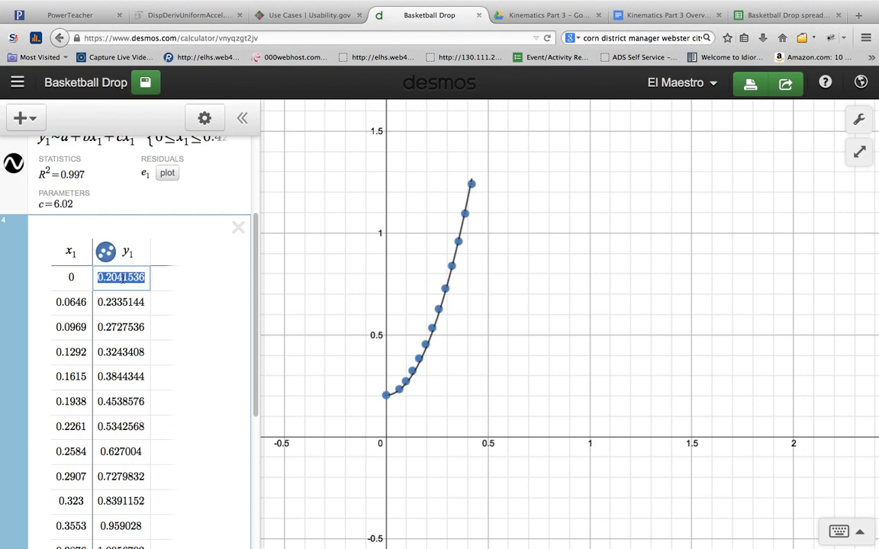
{"action": "left_click", "coordinate": [123, 280]}
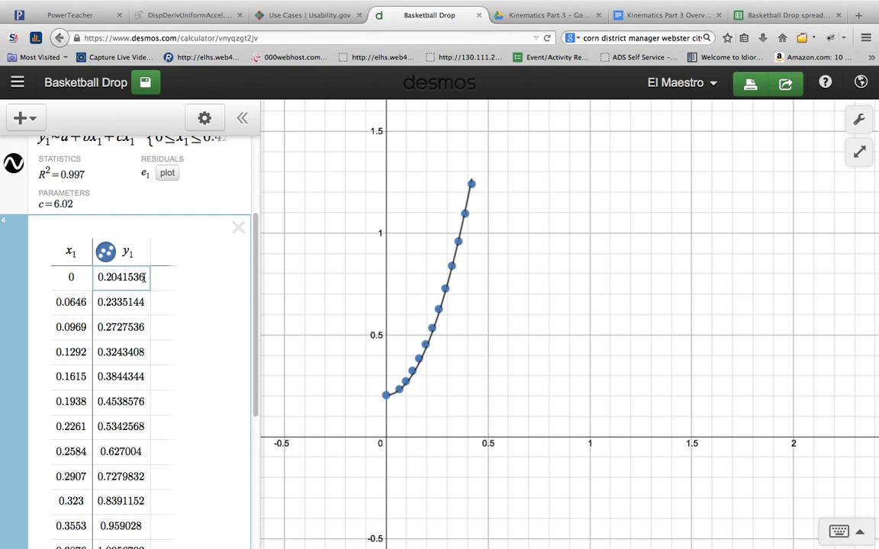
{"action": "left_click_drag", "start_coordinate": [144, 279], "coordinate": [98, 280]}
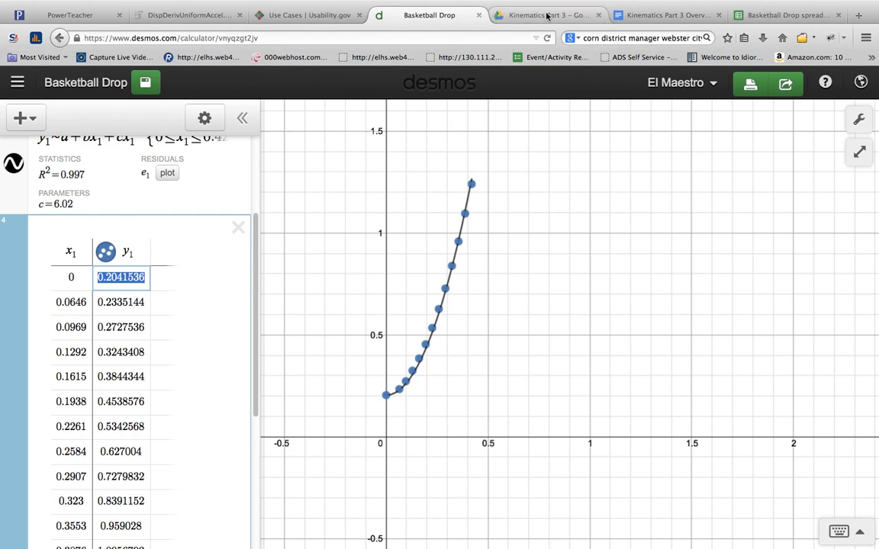
{"action": "left_click", "coordinate": [665, 16]}
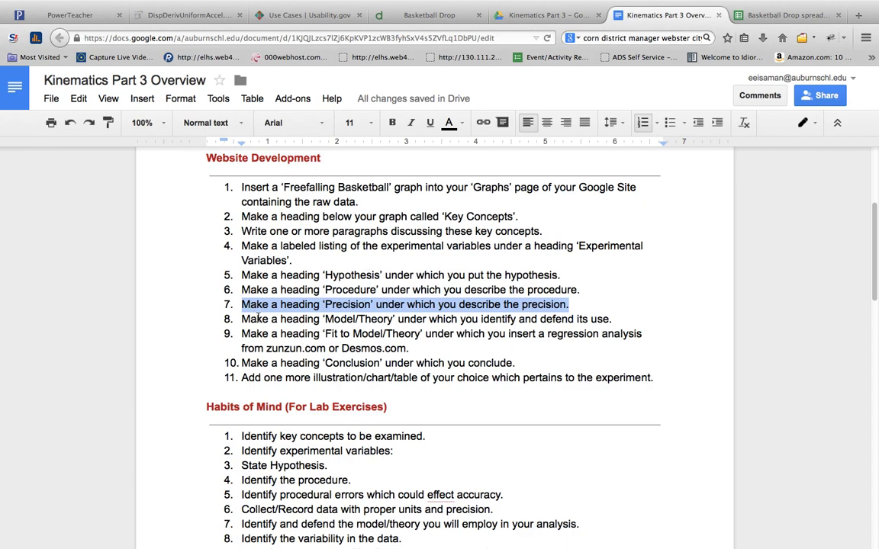
Highlight step 8 about the Model/Theory heading and bring up the uniform-acceleration derivation page
{"action": "left_click_drag", "start_coordinate": [241, 319], "coordinate": [615, 319]}
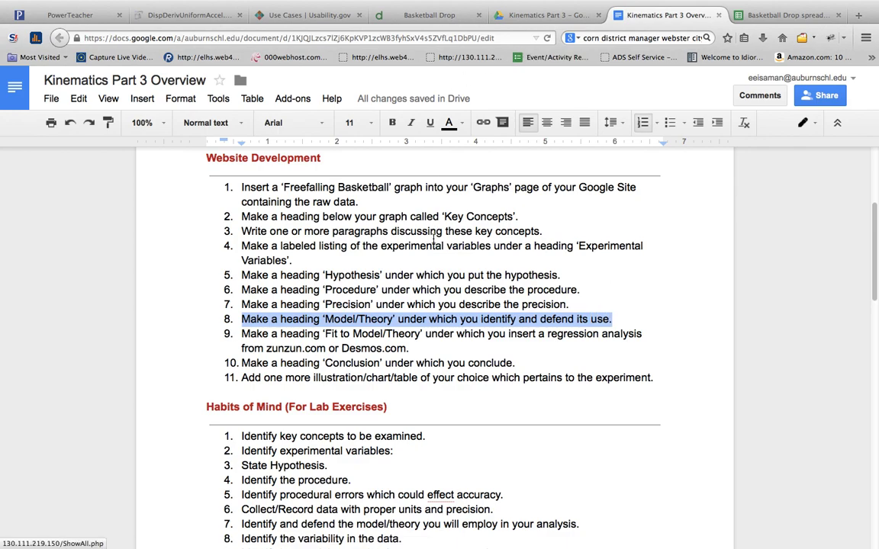
{"action": "left_click", "coordinate": [190, 15]}
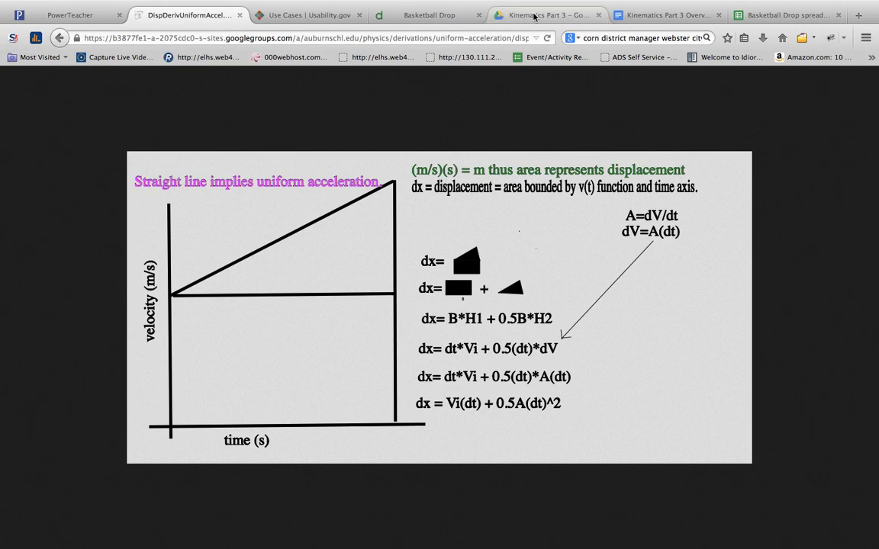
In the Overview, highlight and review step 9 on the regression fit, then switch to the Basketball Drop graph
{"action": "left_click", "coordinate": [655, 16]}
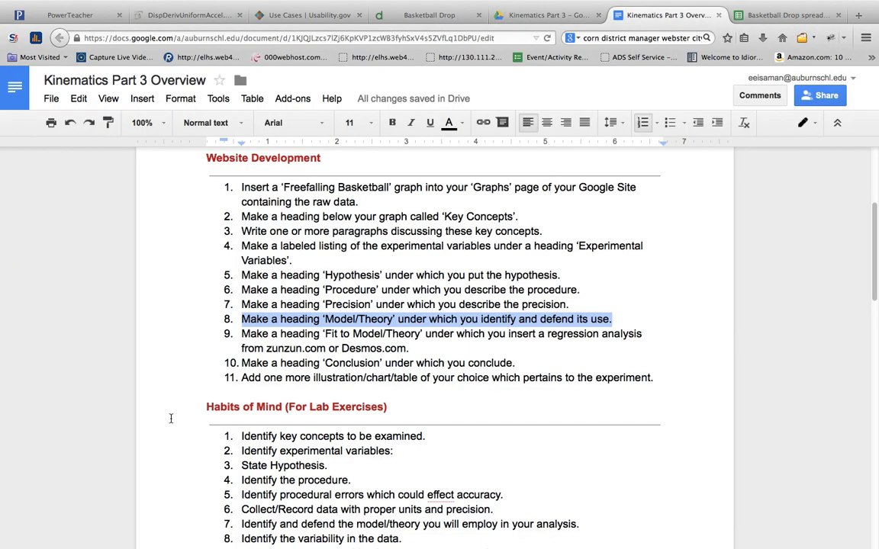
{"action": "left_click_drag", "start_coordinate": [242, 333], "coordinate": [431, 353]}
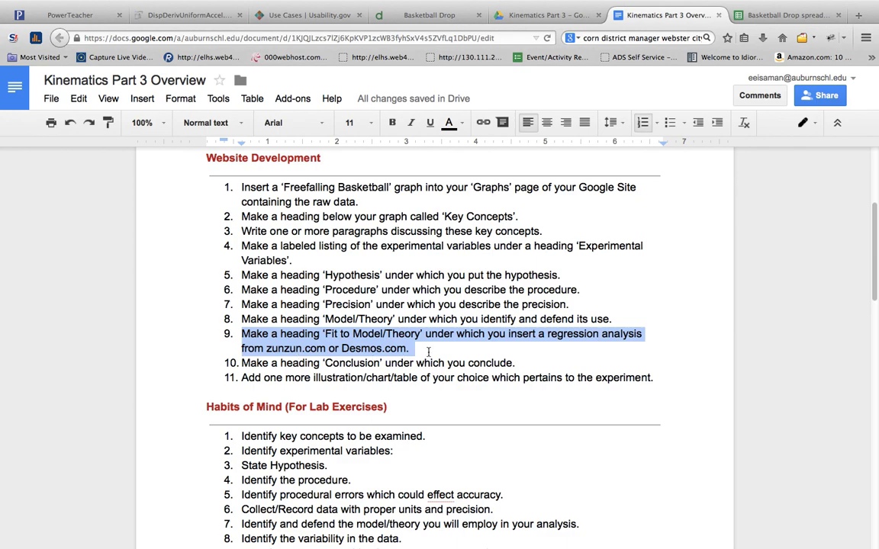
{"action": "left_click", "coordinate": [428, 351]}
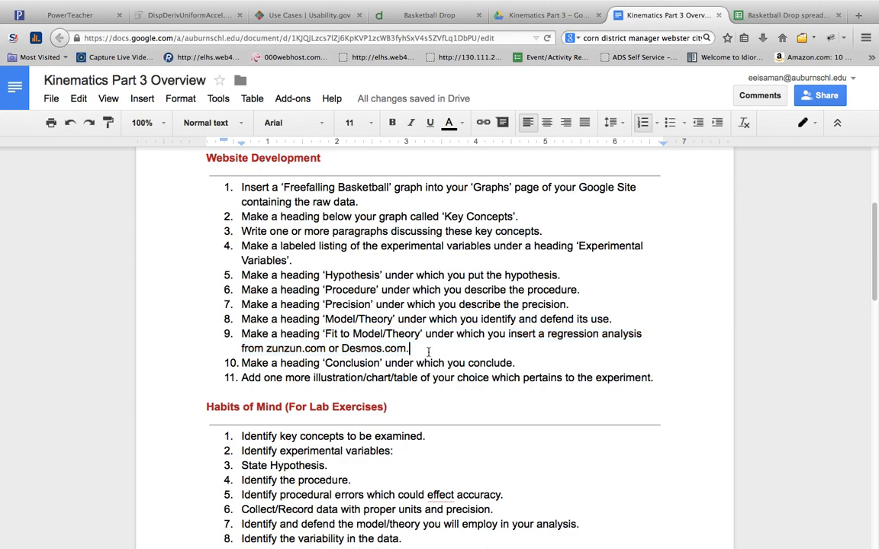
{"action": "left_click", "coordinate": [427, 16]}
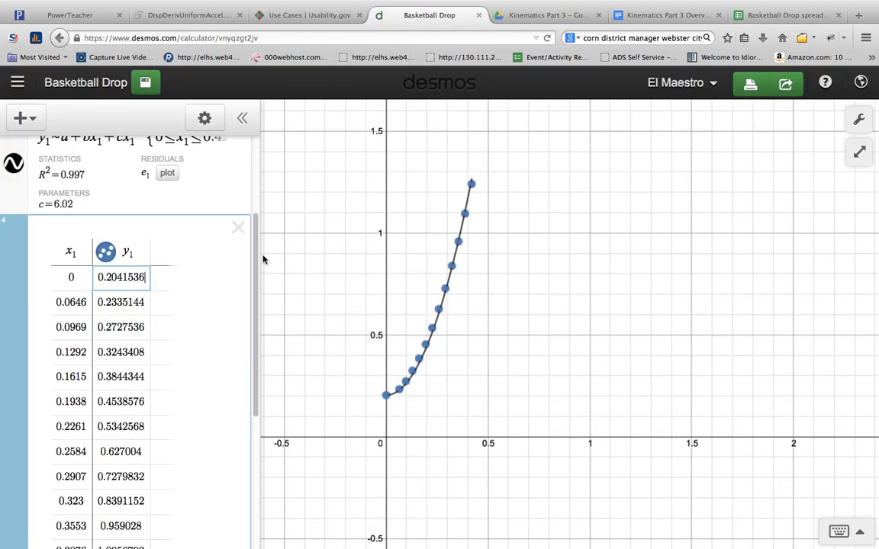
Point out the first y1 value 0.2041536 and the fitted parameter c = 6.02
{"action": "scroll", "coordinate": [236, 229], "scroll_direction": "up", "scroll_amount": 3}
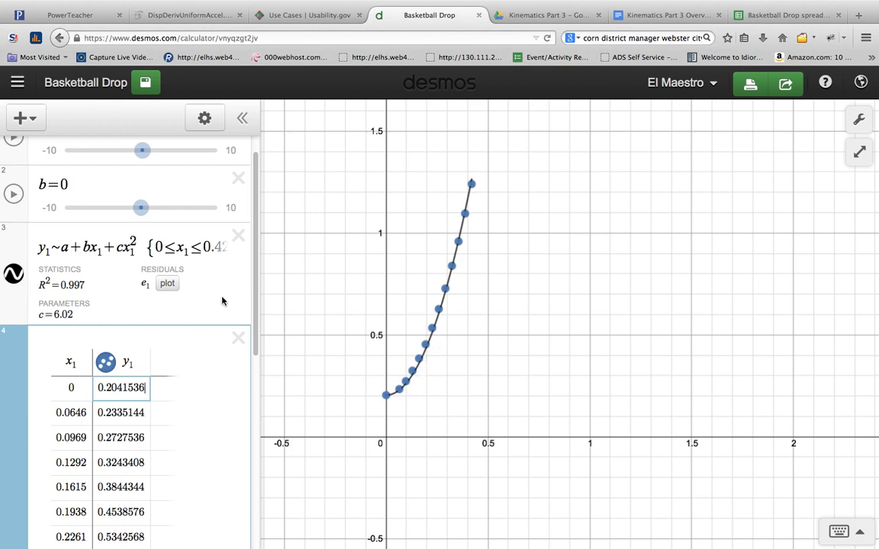
{"action": "scroll", "coordinate": [242, 295], "scroll_direction": "up", "scroll_amount": 2}
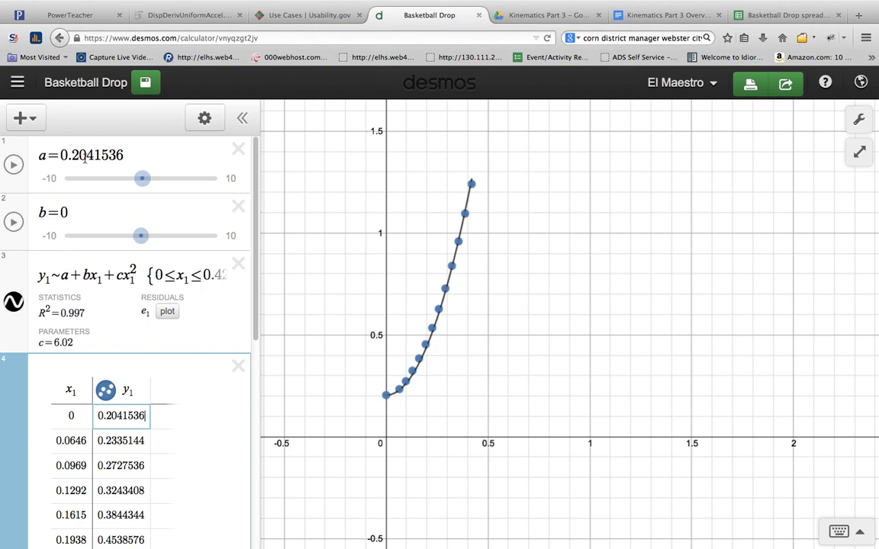
{"action": "left_click", "coordinate": [98, 414]}
{"action": "left_click_drag", "start_coordinate": [80, 343], "coordinate": [32, 336]}
{"action": "left_click", "coordinate": [85, 346]}
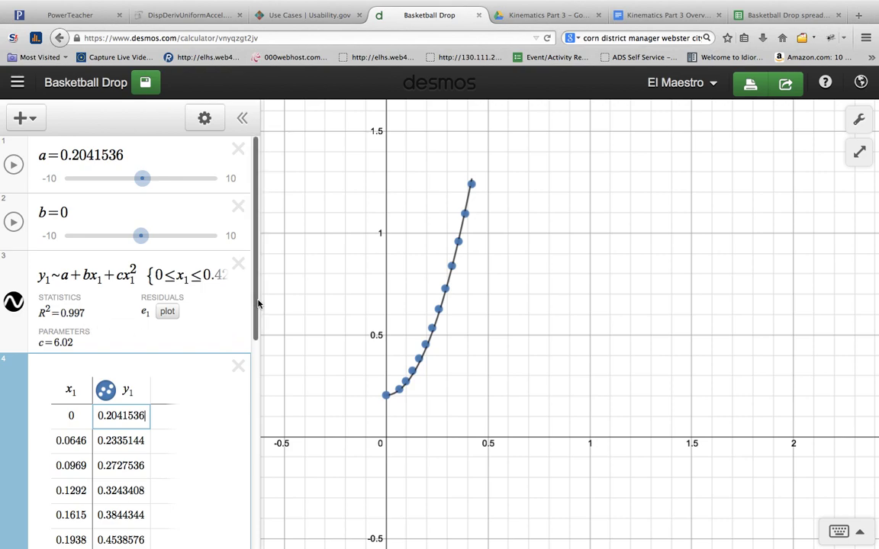
Select the quadratic regression y1~a+bx1+cx1² to show R² = 0.997, then return to the write-up
{"action": "scroll", "coordinate": [258, 304], "scroll_direction": "down", "scroll_amount": 3}
{"action": "scroll", "coordinate": [261, 305], "scroll_direction": "up", "scroll_amount": 3}
{"action": "left_click_drag", "start_coordinate": [261, 305], "coordinate": [256, 322]}
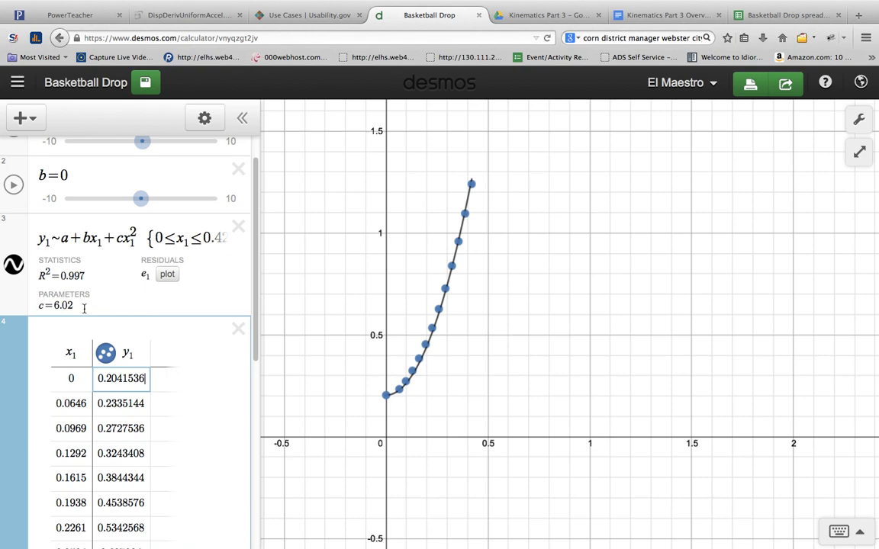
{"action": "left_click", "coordinate": [35, 275]}
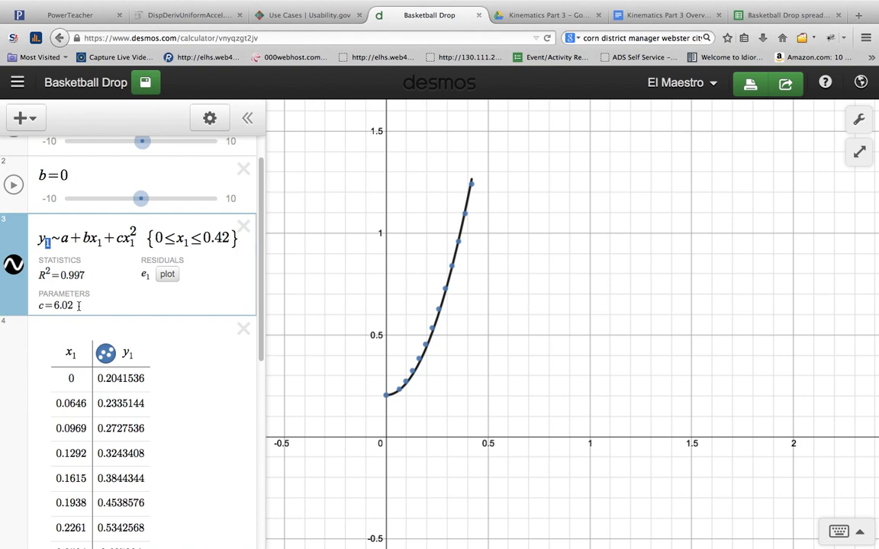
{"action": "left_click", "coordinate": [631, 21]}
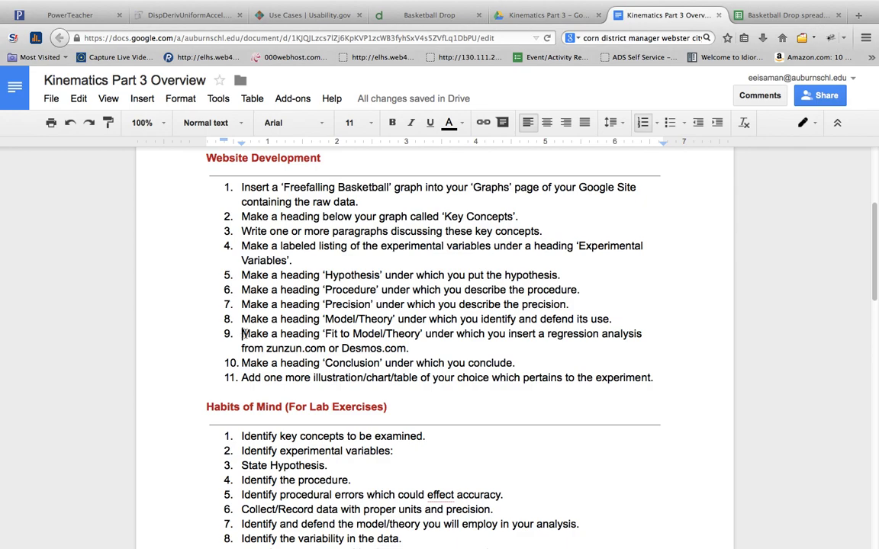
{"action": "left_click_drag", "start_coordinate": [242, 333], "coordinate": [489, 355]}
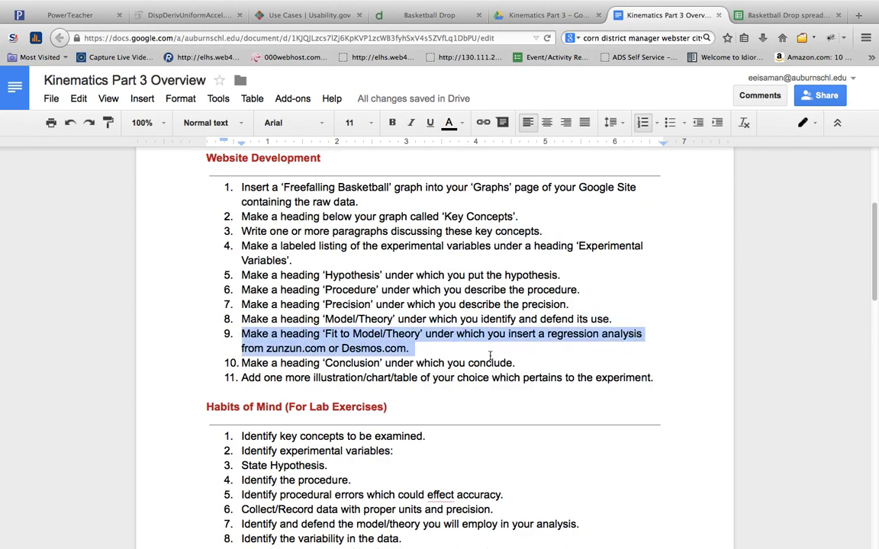
{"action": "left_click", "coordinate": [355, 335]}
{"action": "left_click_drag", "start_coordinate": [386, 333], "coordinate": [345, 333]}
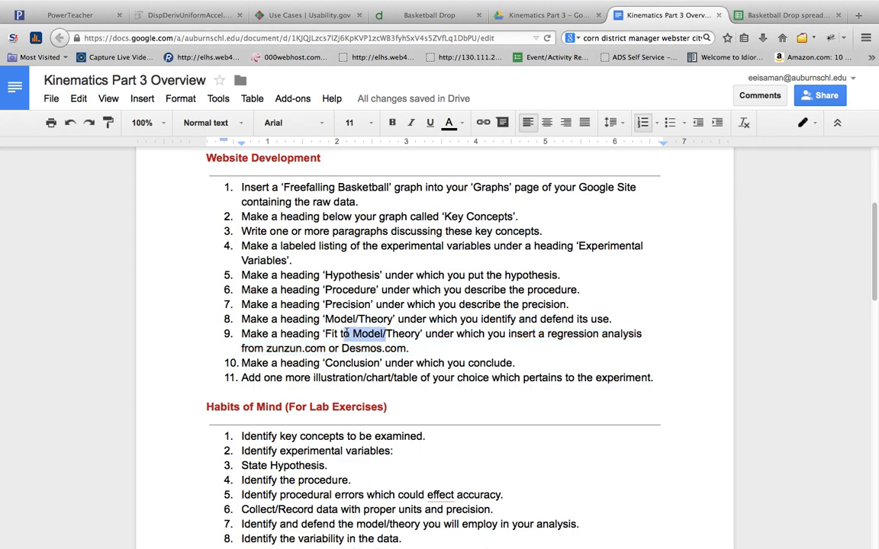
{"action": "left_click_drag", "start_coordinate": [419, 334], "coordinate": [385, 334]}
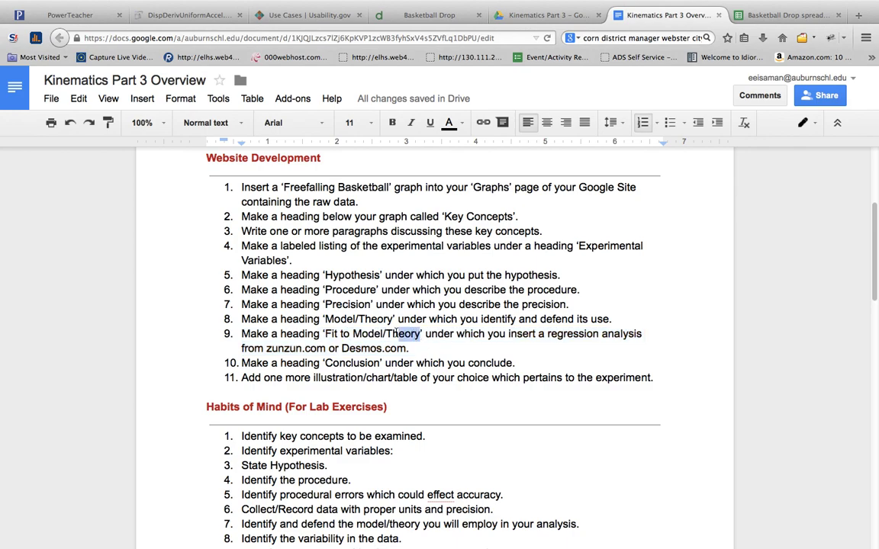
{"action": "left_click", "coordinate": [338, 341]}
{"action": "left_click_drag", "start_coordinate": [241, 333], "coordinate": [416, 347]}
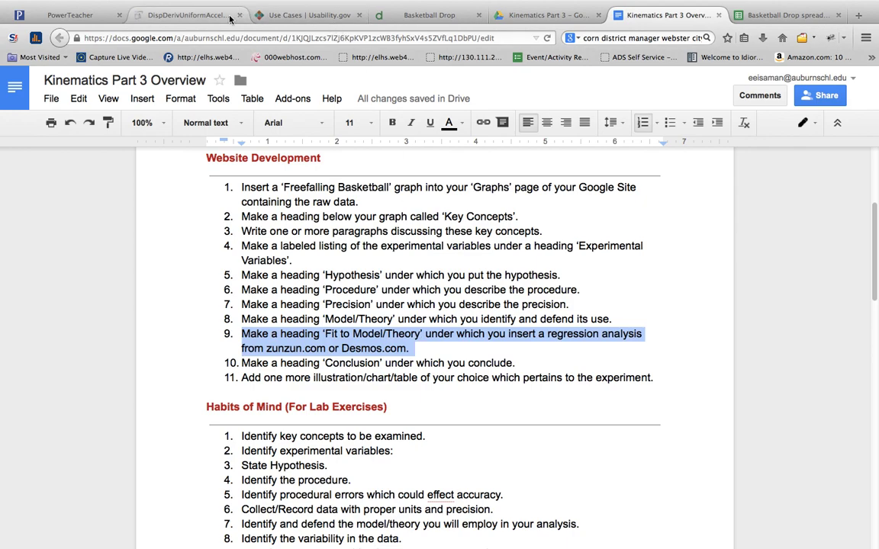
{"action": "left_click", "coordinate": [437, 15]}
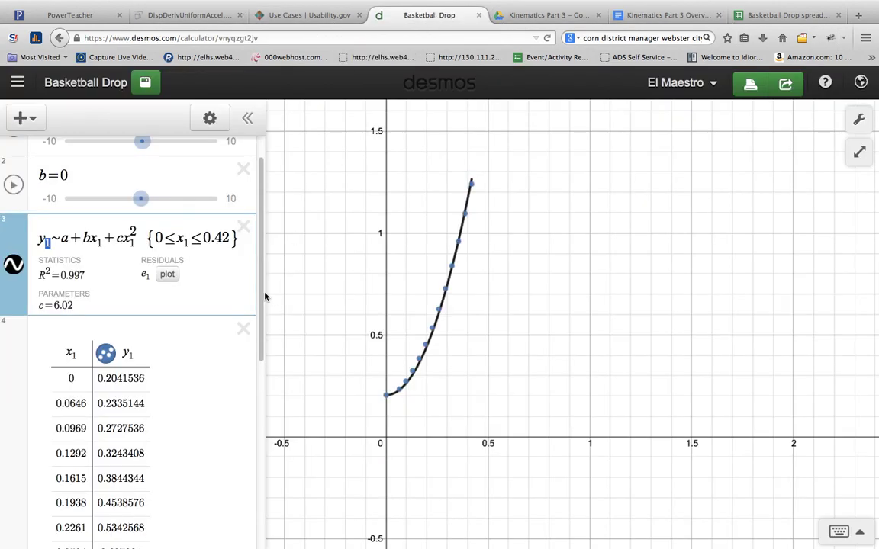
{"action": "left_click_drag", "start_coordinate": [264, 294], "coordinate": [252, 457]}
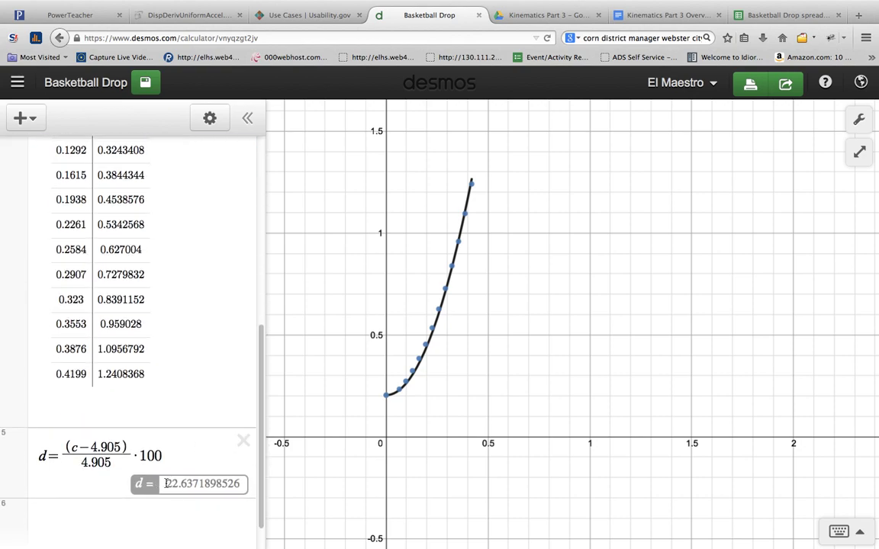
{"action": "left_click", "coordinate": [643, 15]}
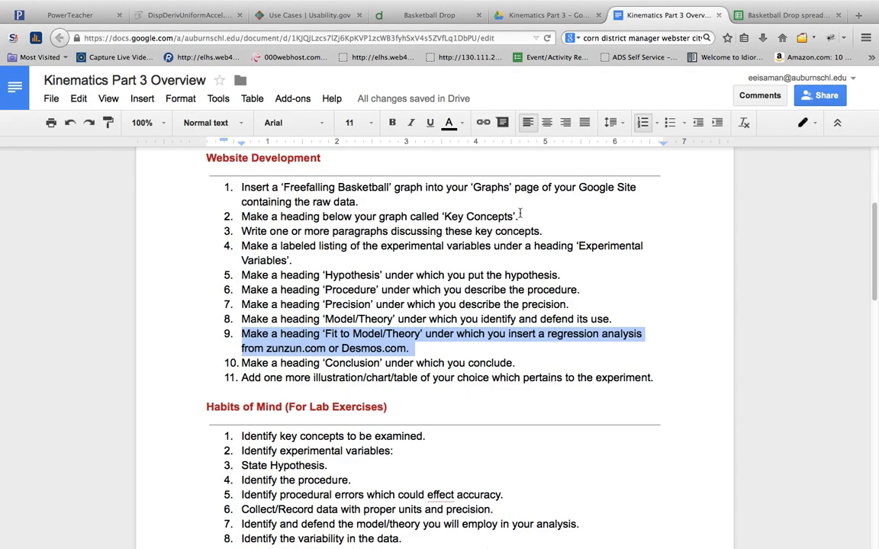
{"action": "key", "text": "Right"}
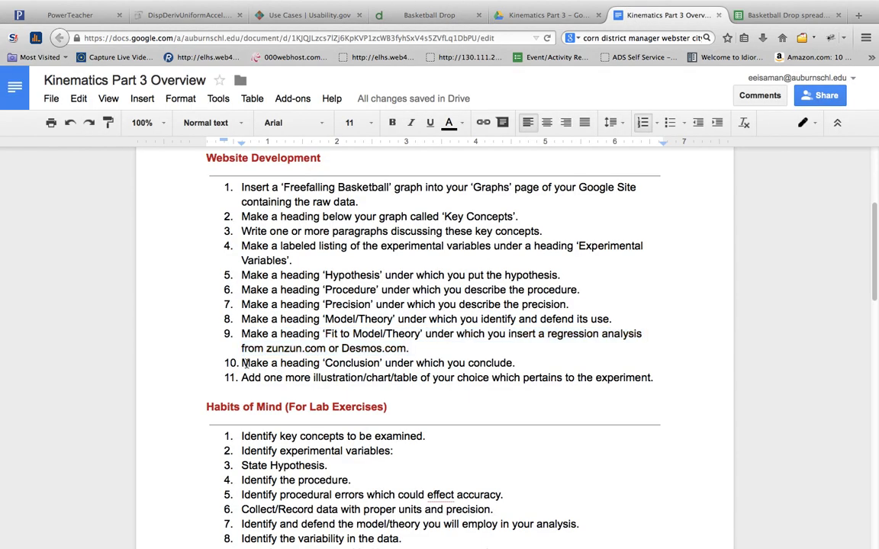
{"action": "left_click_drag", "start_coordinate": [242, 363], "coordinate": [535, 355]}
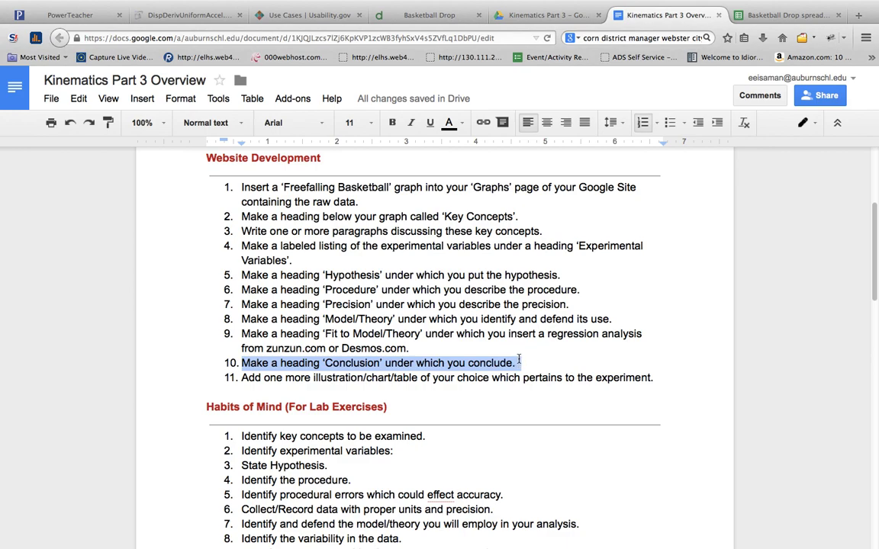
{"action": "left_click_drag", "start_coordinate": [325, 334], "coordinate": [422, 334]}
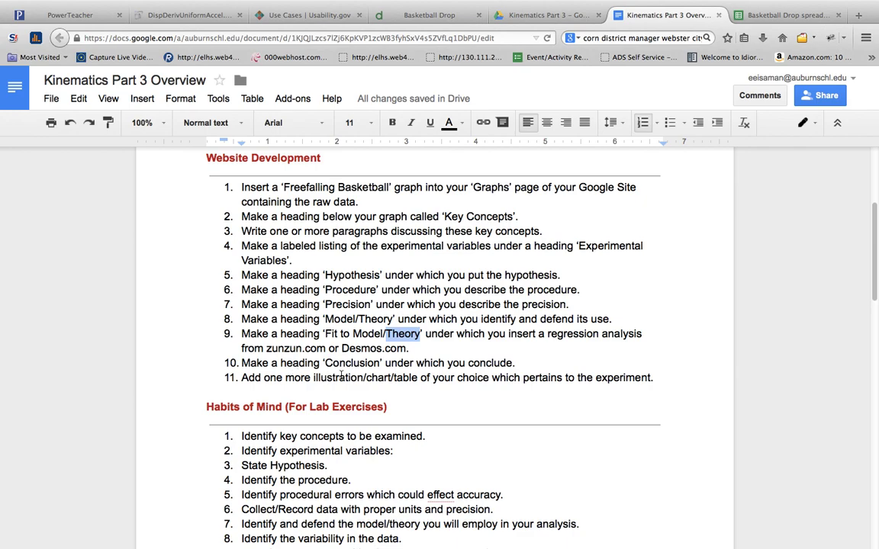
{"action": "left_click_drag", "start_coordinate": [516, 364], "coordinate": [242, 365]}
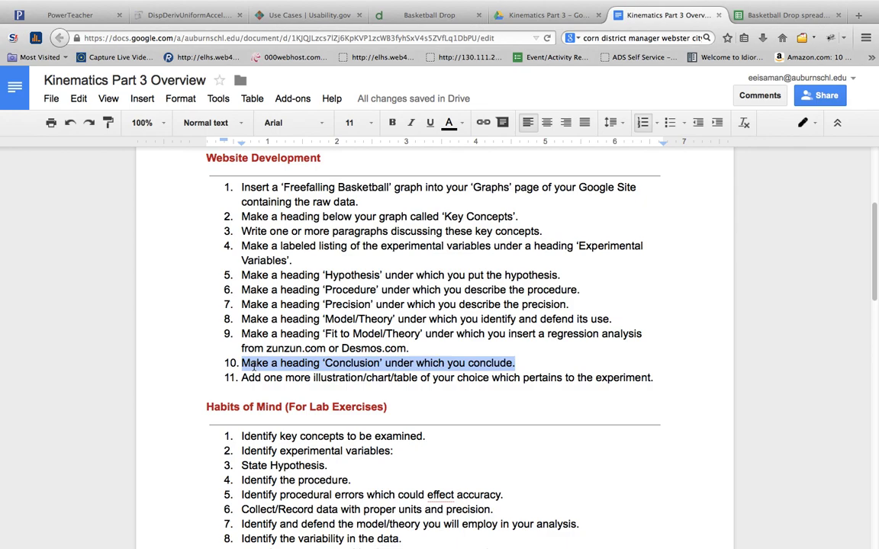
{"action": "left_click", "coordinate": [428, 349]}
{"action": "left_click_drag", "start_coordinate": [428, 348], "coordinate": [239, 351]}
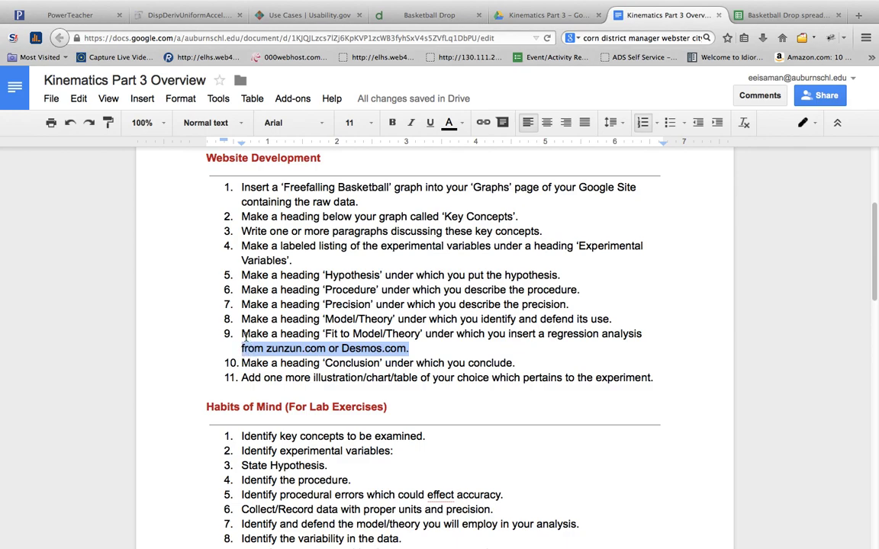
{"action": "left_click_drag", "start_coordinate": [239, 333], "coordinate": [643, 333]}
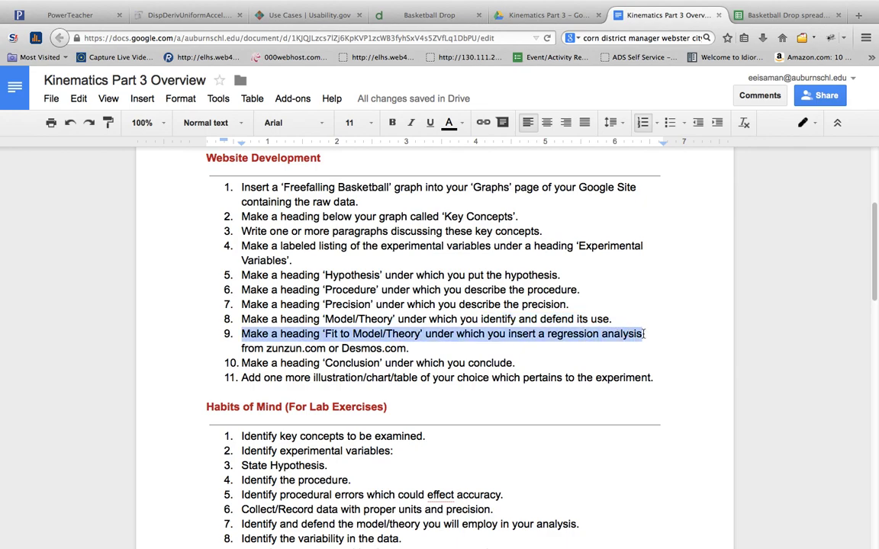
{"action": "left_click", "coordinate": [521, 364]}
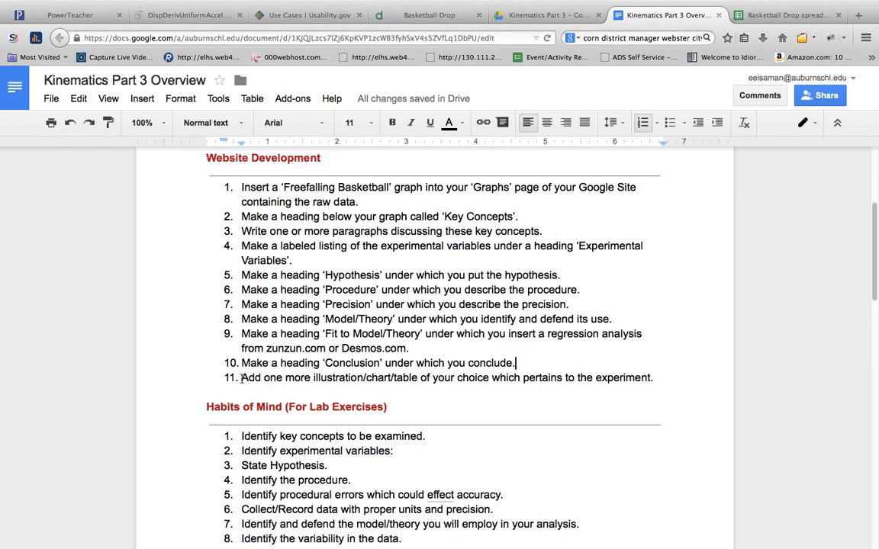
Review steps 9–11 of the Website Development list, exit Firefox full screen, and open QuickTime's Dock menu
{"action": "left_click_drag", "start_coordinate": [241, 378], "coordinate": [675, 374]}
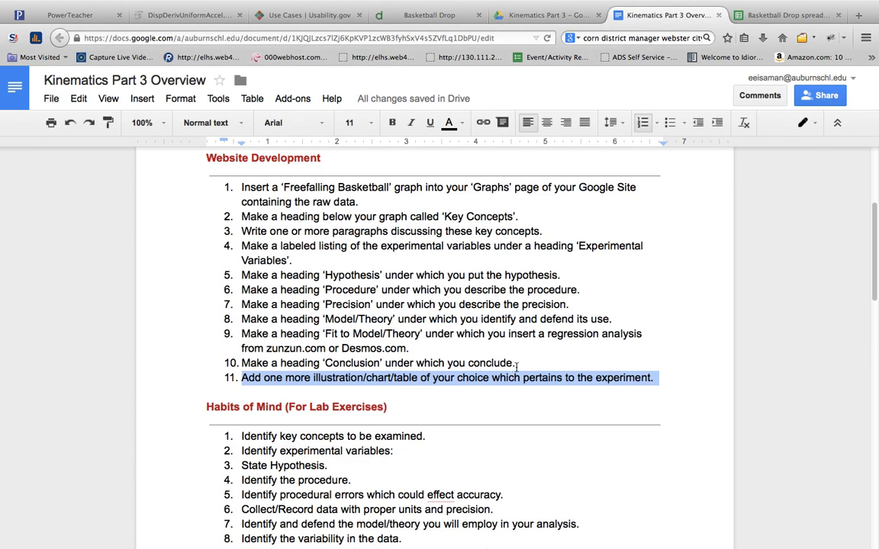
{"action": "left_click_drag", "start_coordinate": [516, 365], "coordinate": [217, 170]}
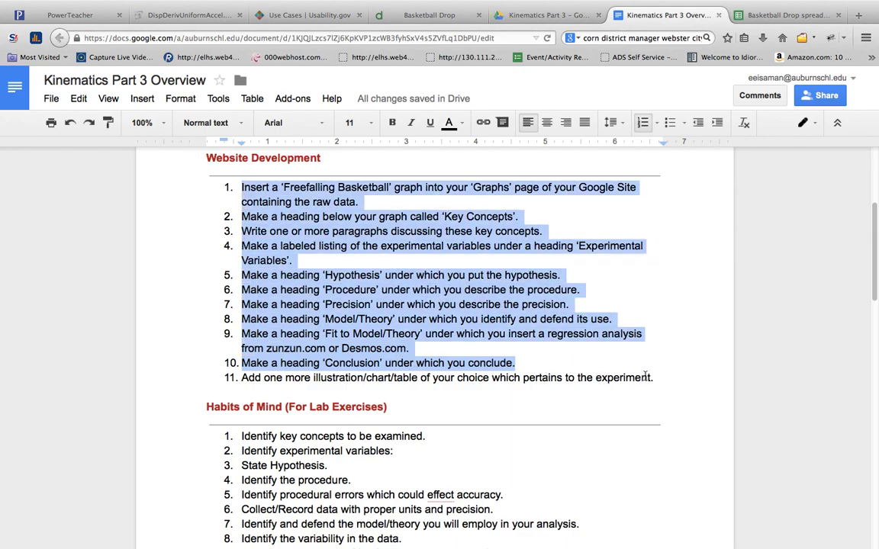
{"action": "left_click_drag", "start_coordinate": [653, 378], "coordinate": [179, 190]}
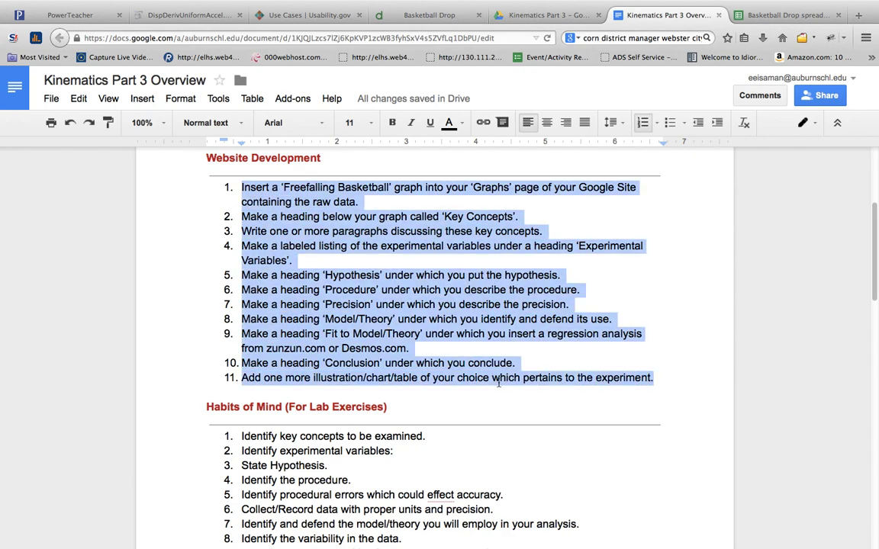
{"action": "left_click", "coordinate": [525, 367]}
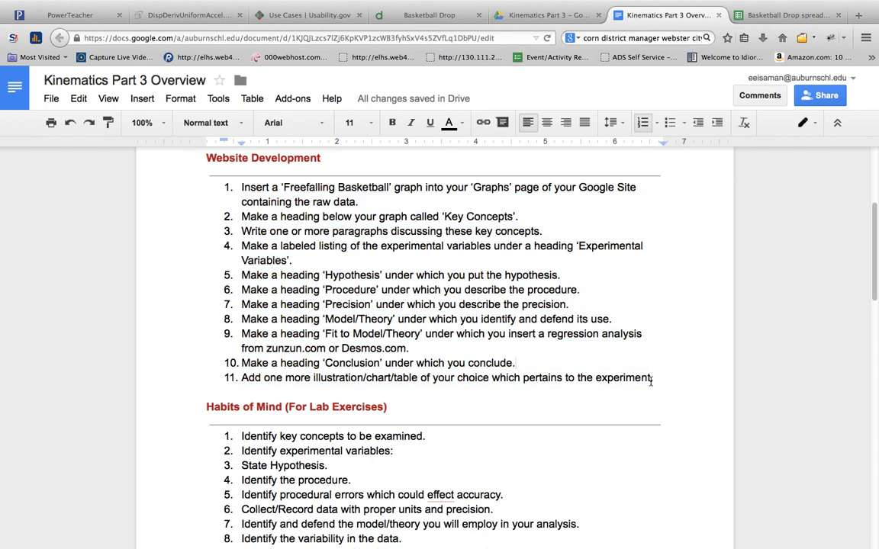
{"action": "left_click_drag", "start_coordinate": [655, 378], "coordinate": [219, 174]}
{"action": "left_click", "coordinate": [534, 360]}
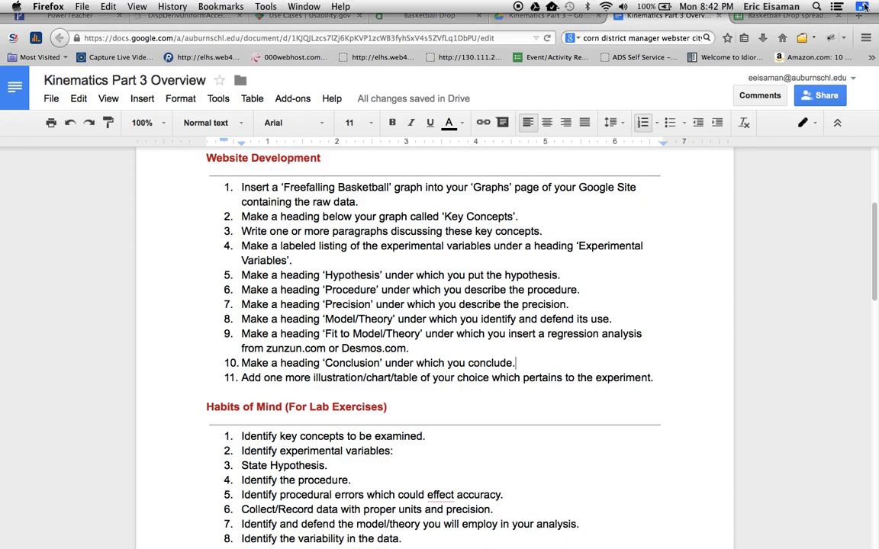
{"action": "left_click", "coordinate": [866, 6]}
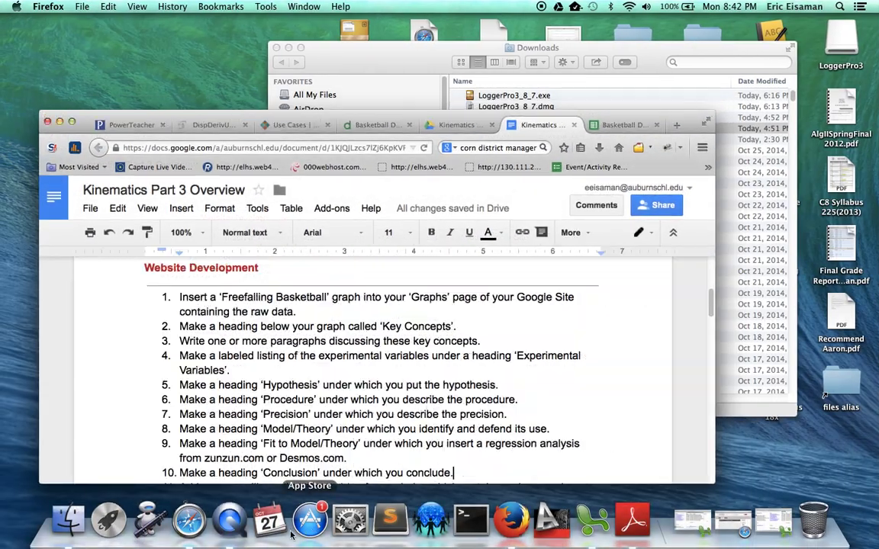
{"action": "right_click", "coordinate": [241, 517]}
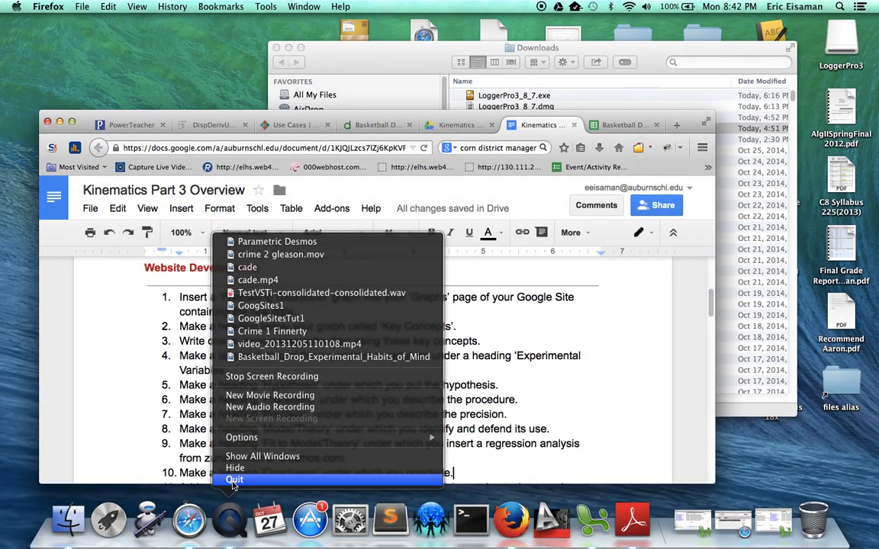